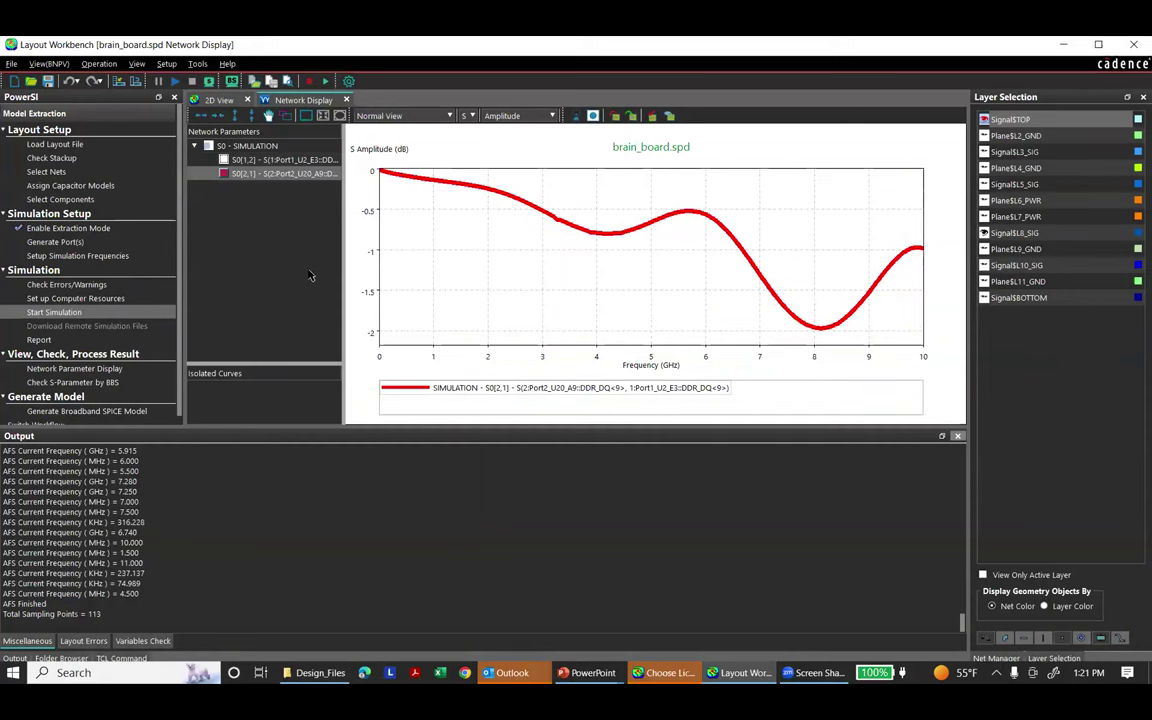
Backdrill the first DDR_DQ<9> via by enabling Group_11_7_0_10 in the Backdrill Editor
click(216, 100)
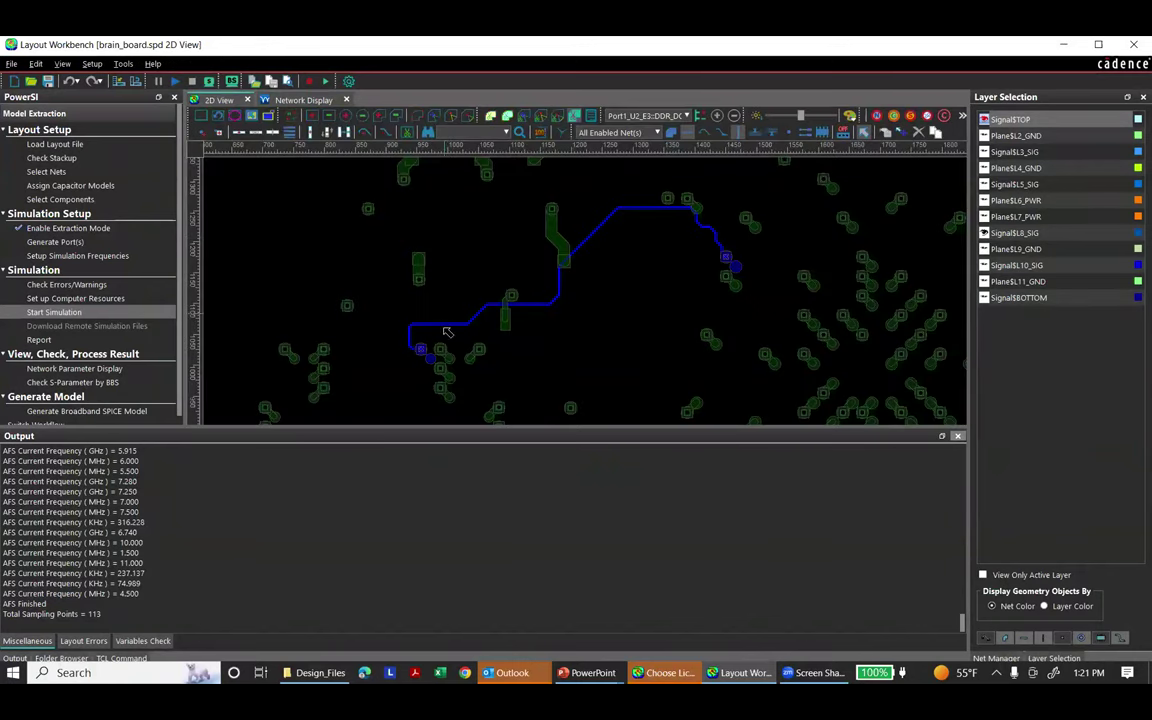
scroll(422, 355, up, 5)
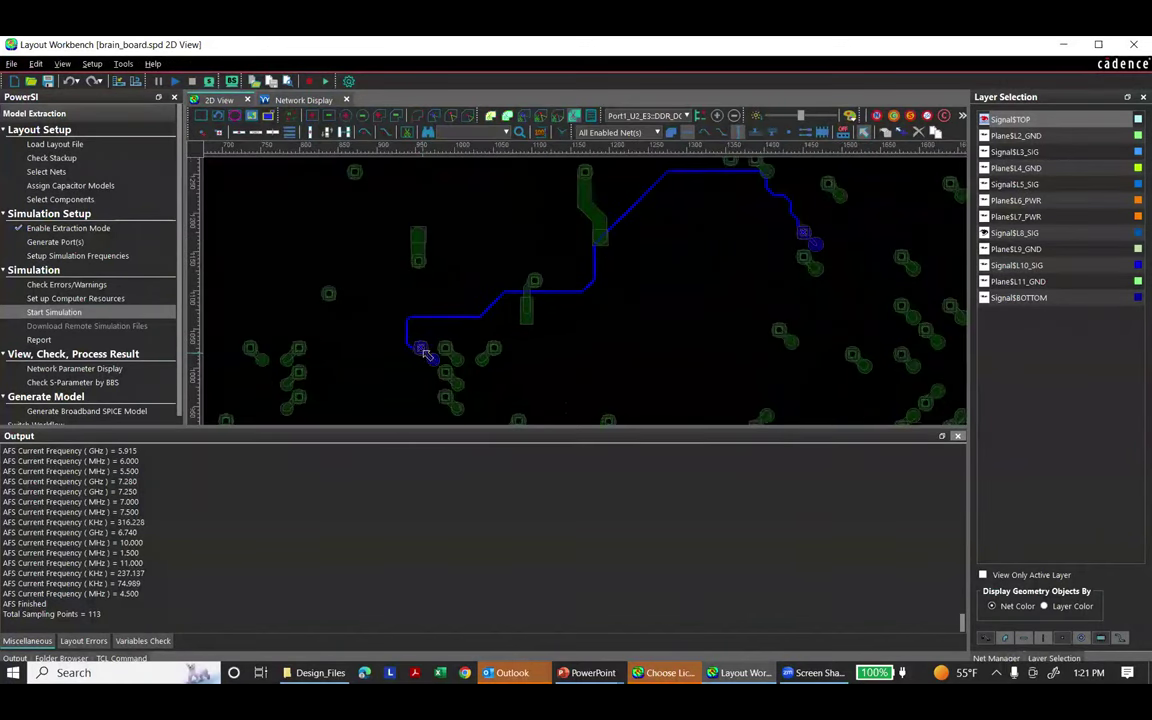
click(418, 360)
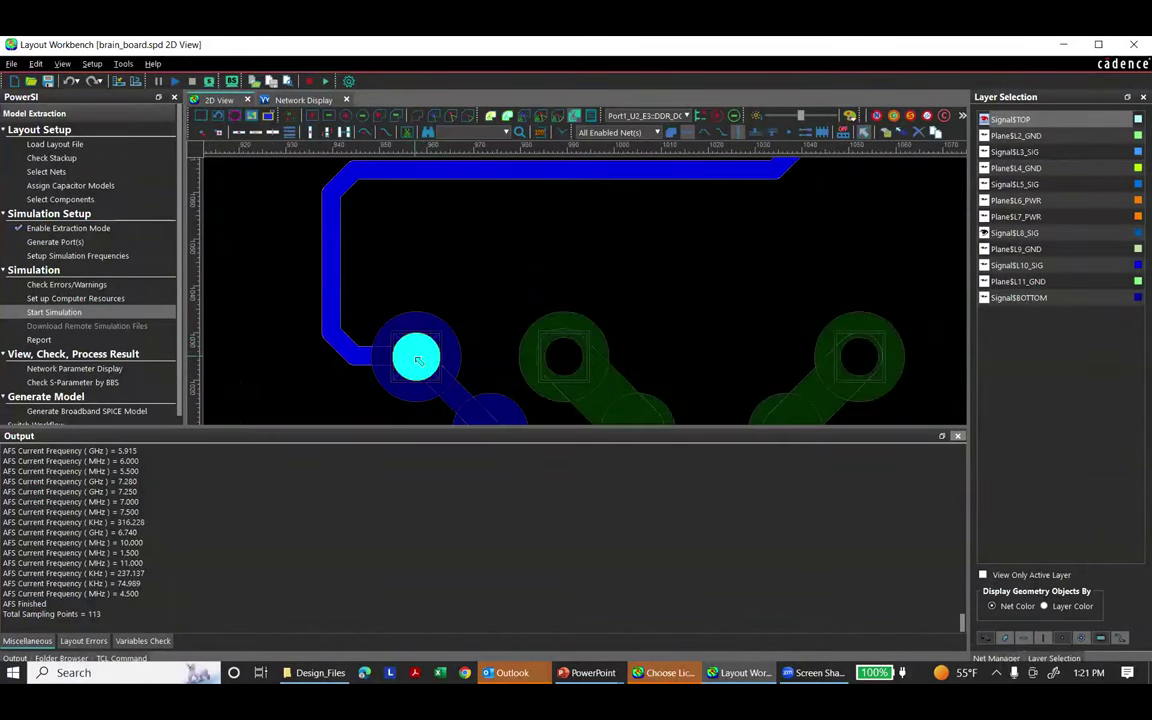
right_click(418, 360)
click(460, 385)
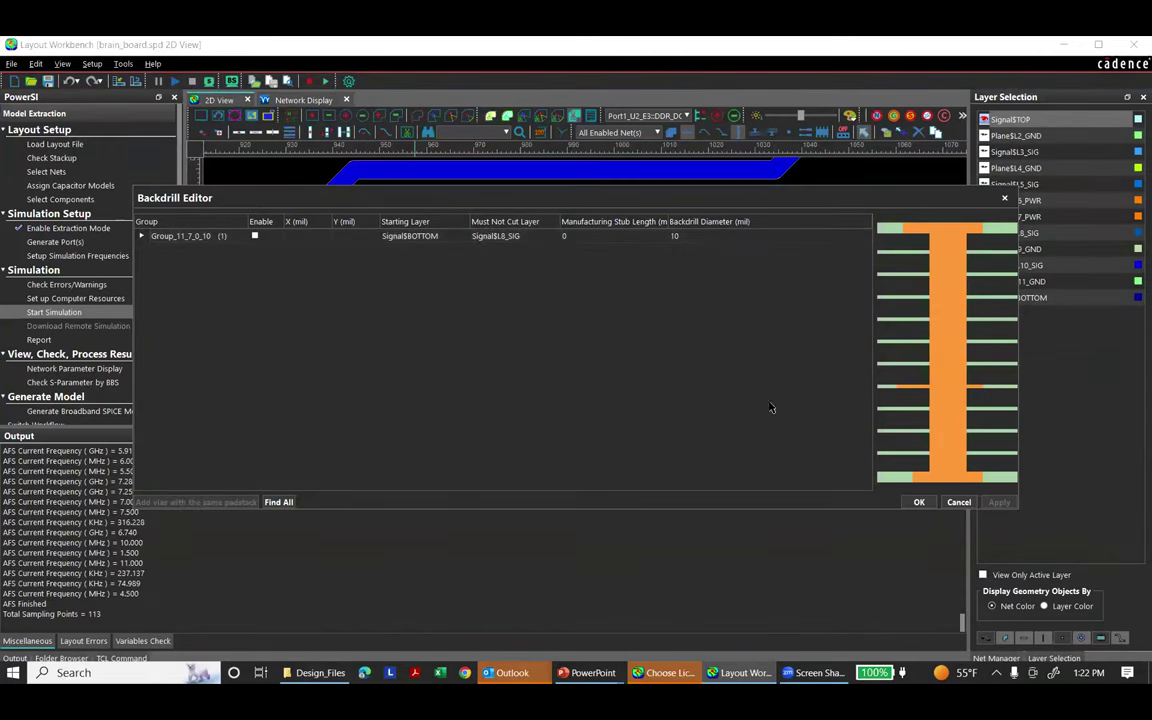
click(254, 237)
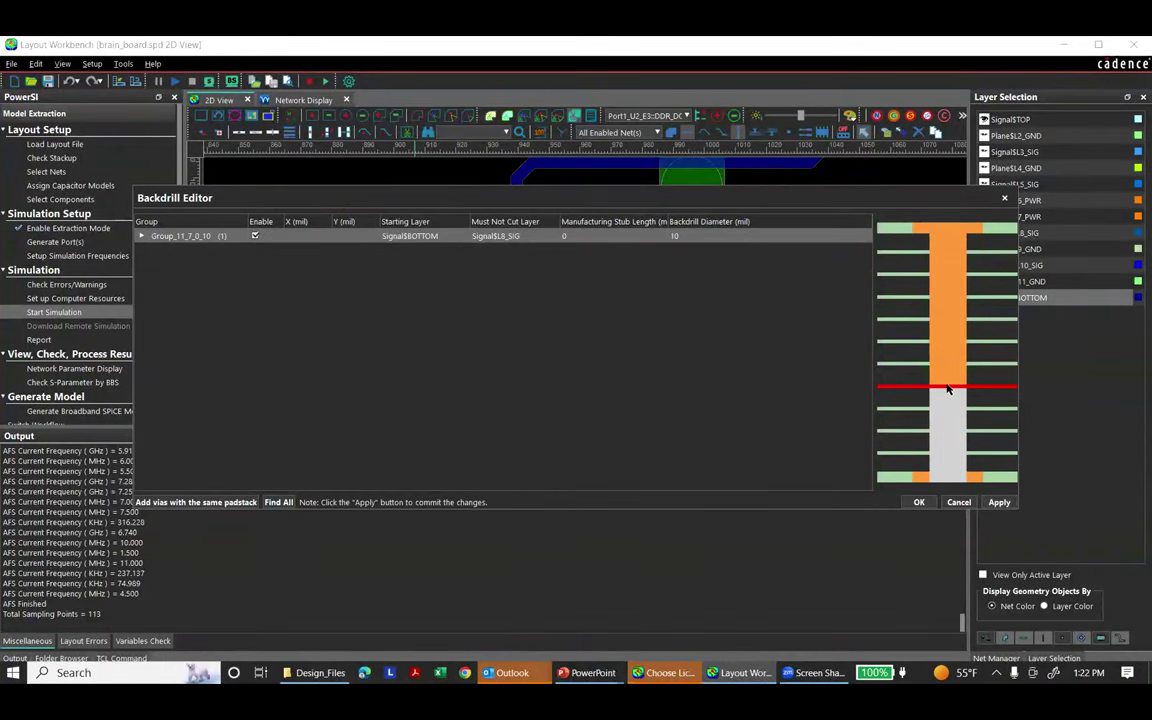
click(918, 502)
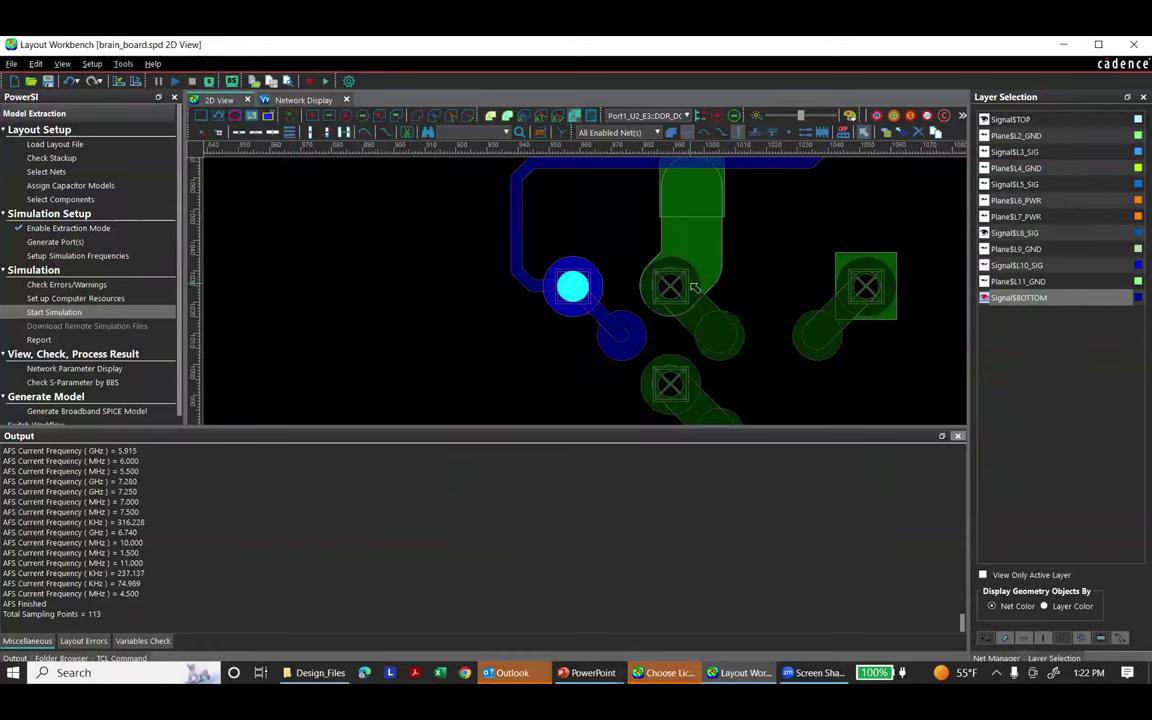
Backdrill the second DDR_DQ<9> via the same way, then rerun the simulation
scroll(707, 296, down, 5)
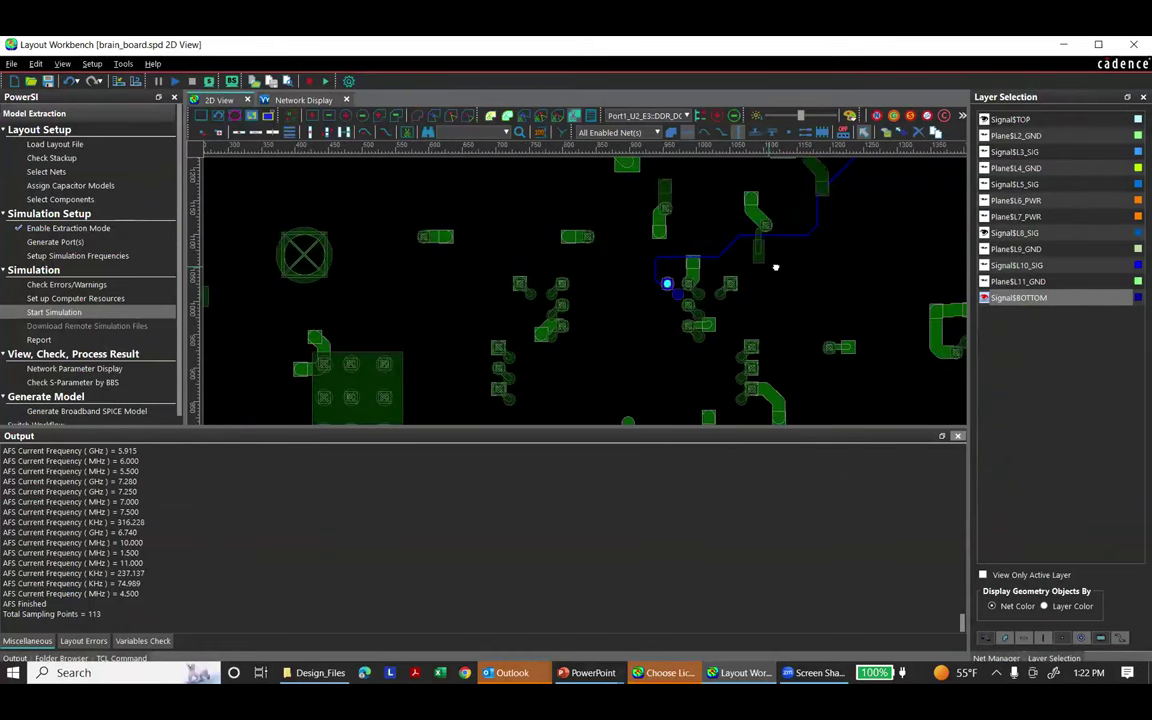
right_drag(775, 268, 522, 366)
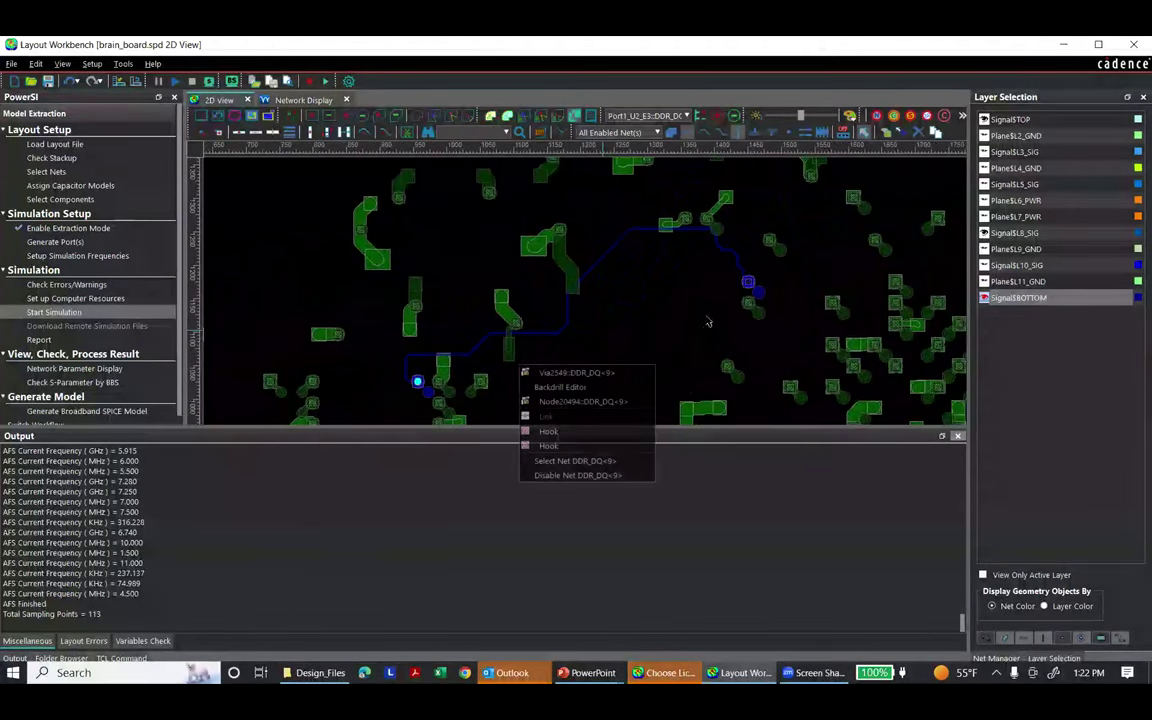
click(750, 285)
right_click(750, 285)
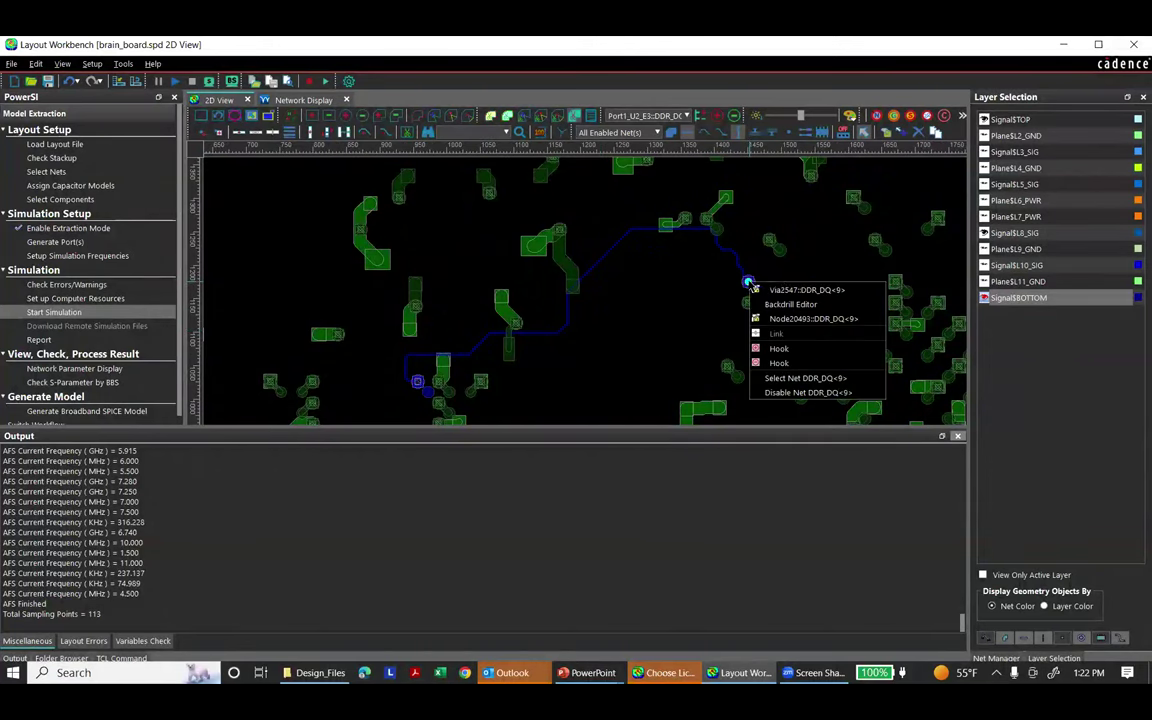
click(777, 306)
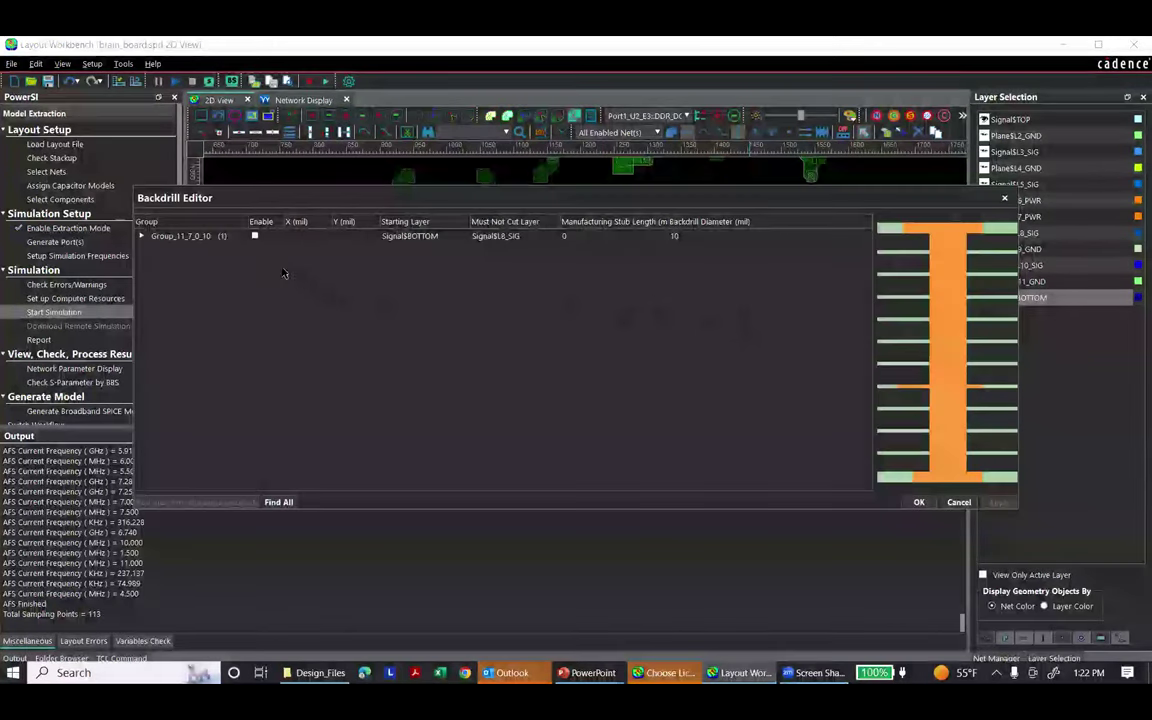
click(254, 236)
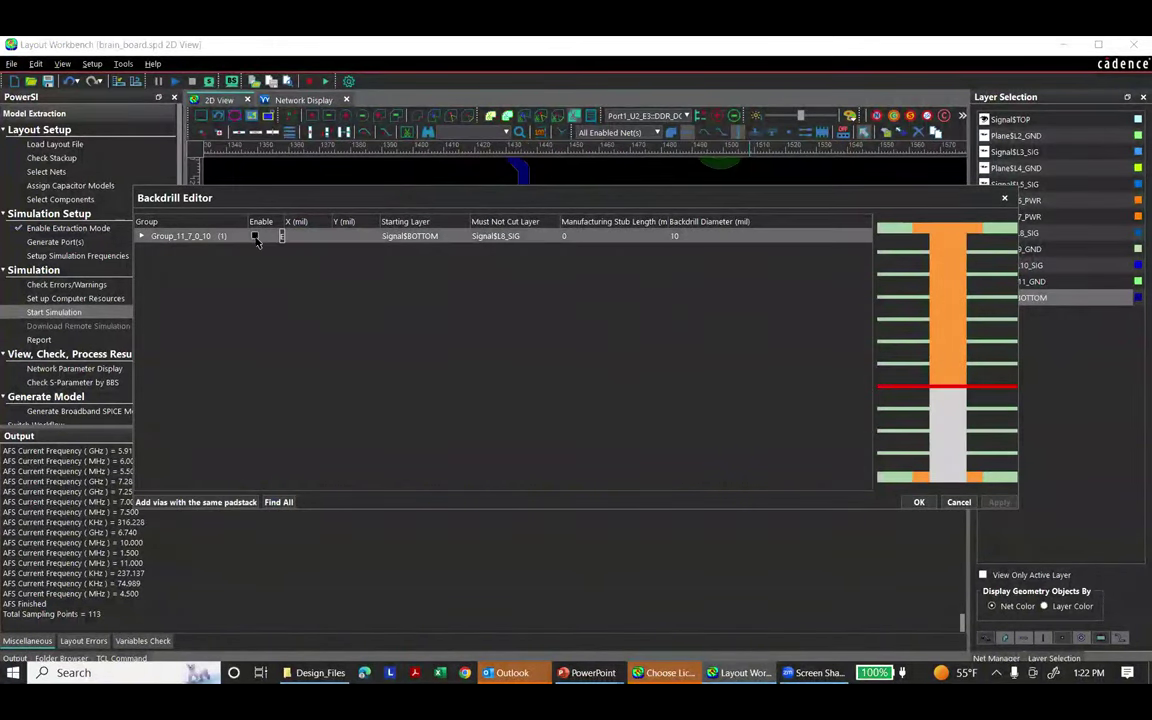
click(254, 236)
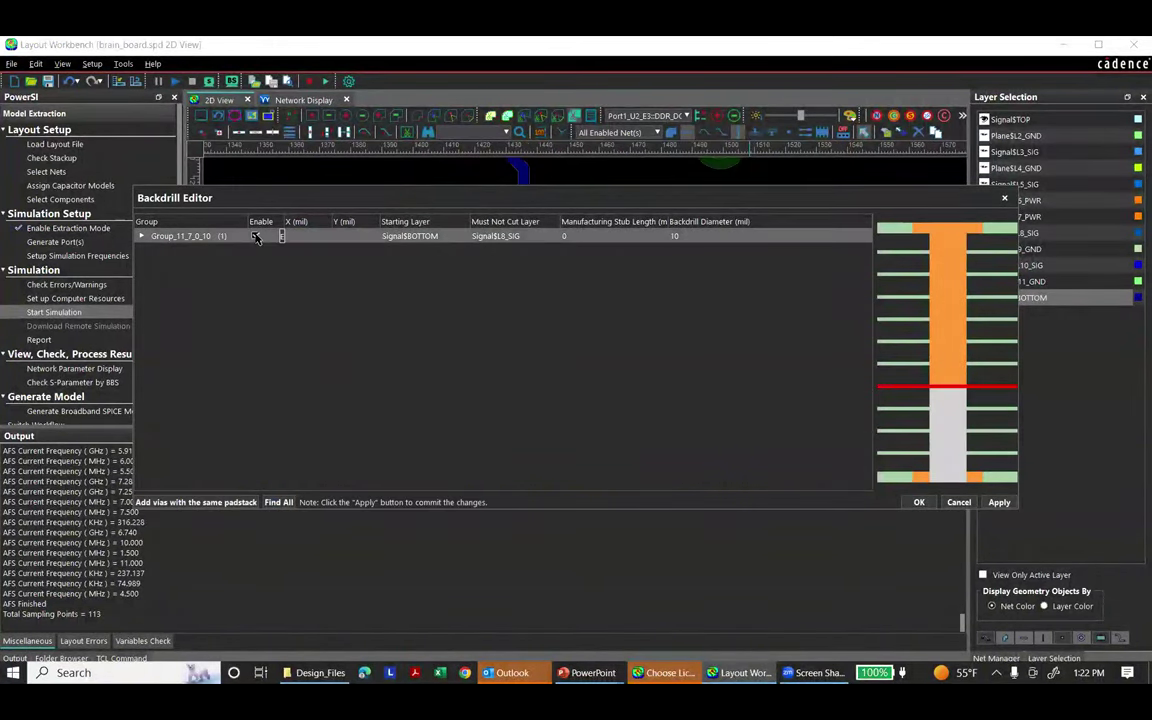
click(918, 502)
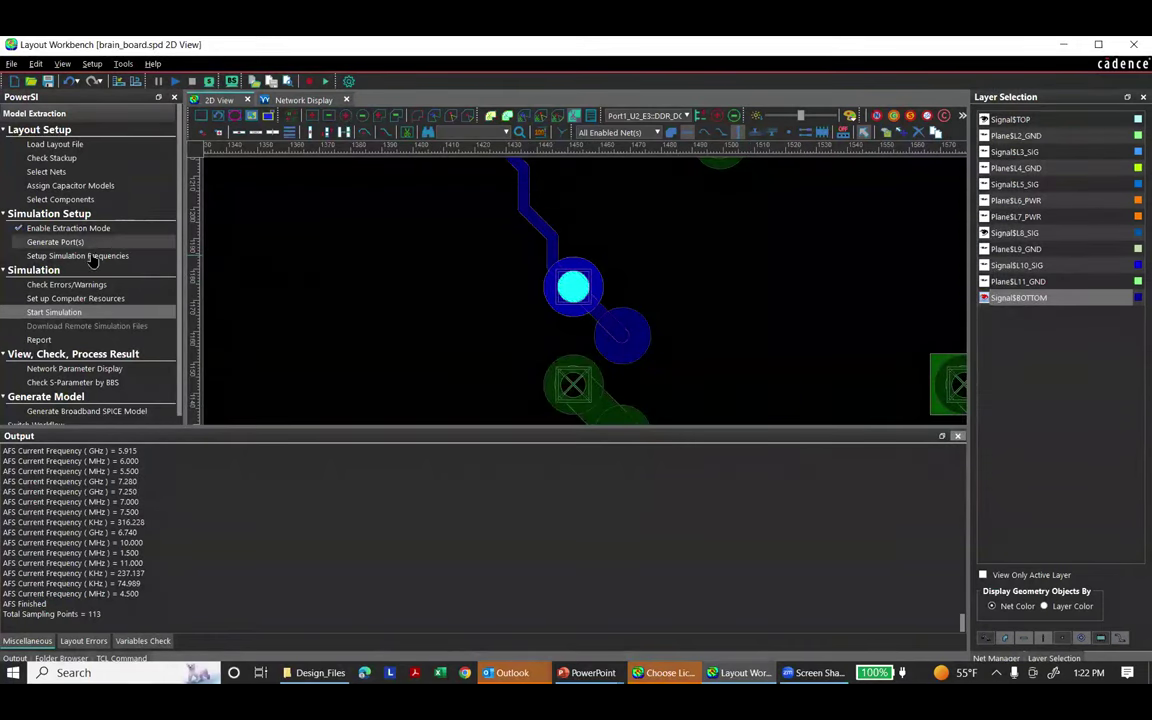
click(62, 312)
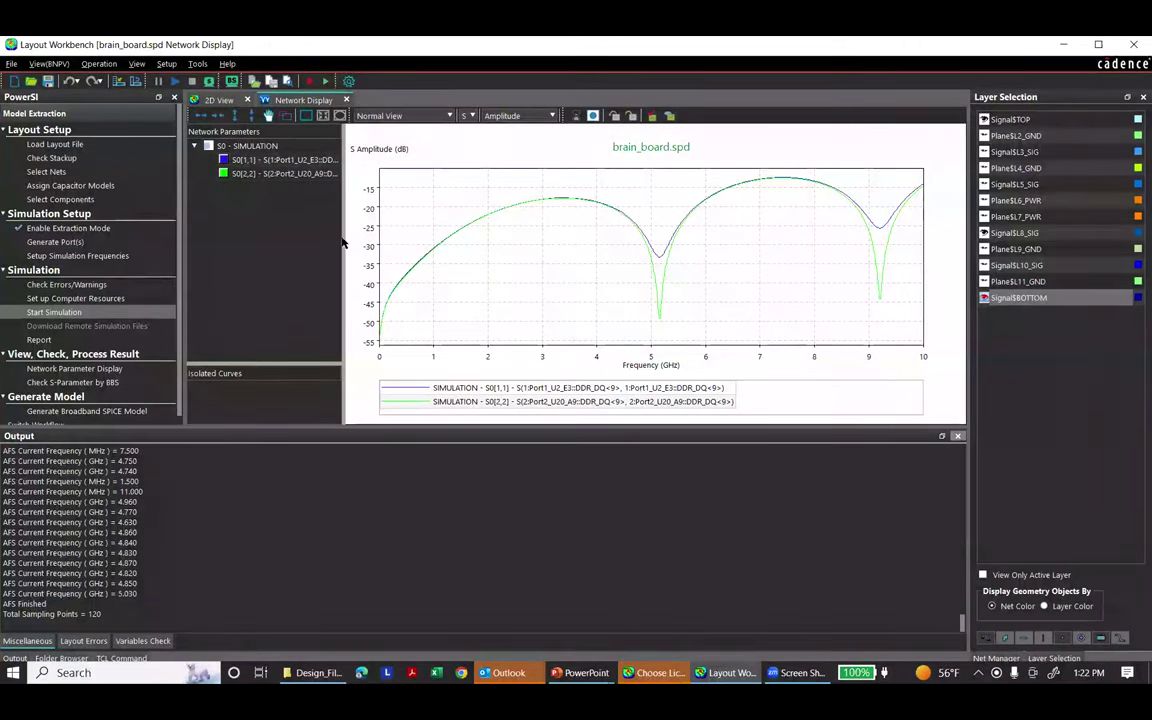
Hide the S0[2,2] curve from the Network Display
click(226, 175)
right_click(224, 176)
click(205, 158)
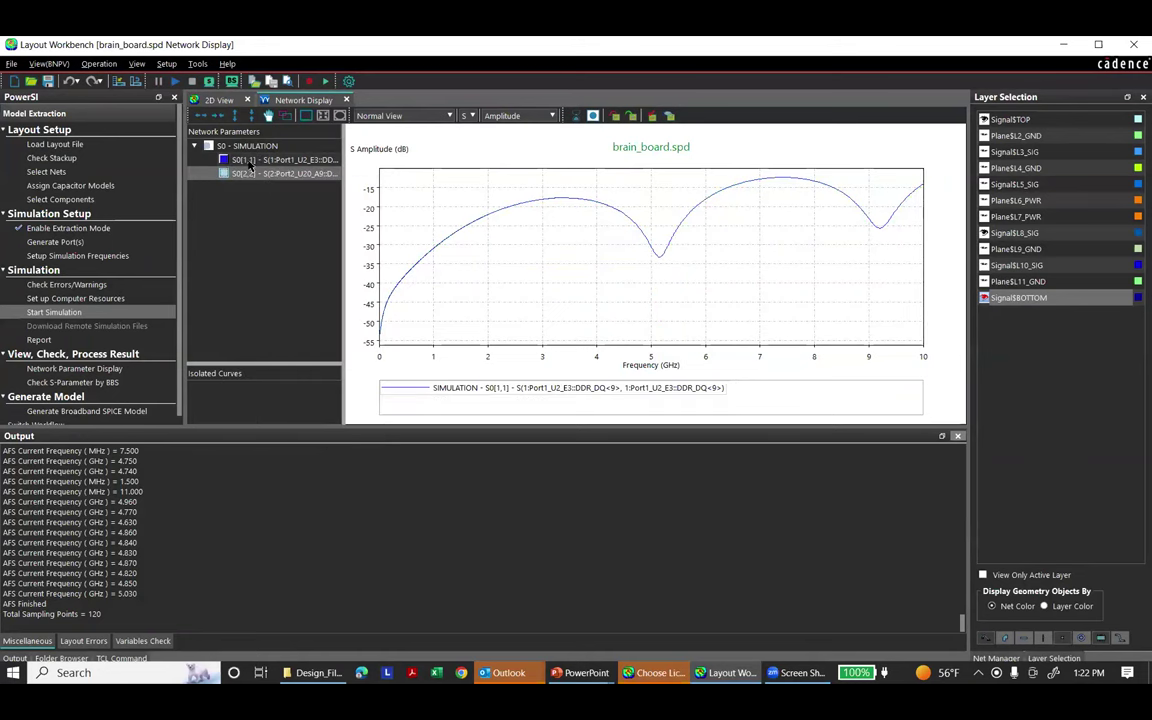
Check the S0[1,1] curve's line Width in its Property dialog and close it
click(255, 161)
right_click(255, 161)
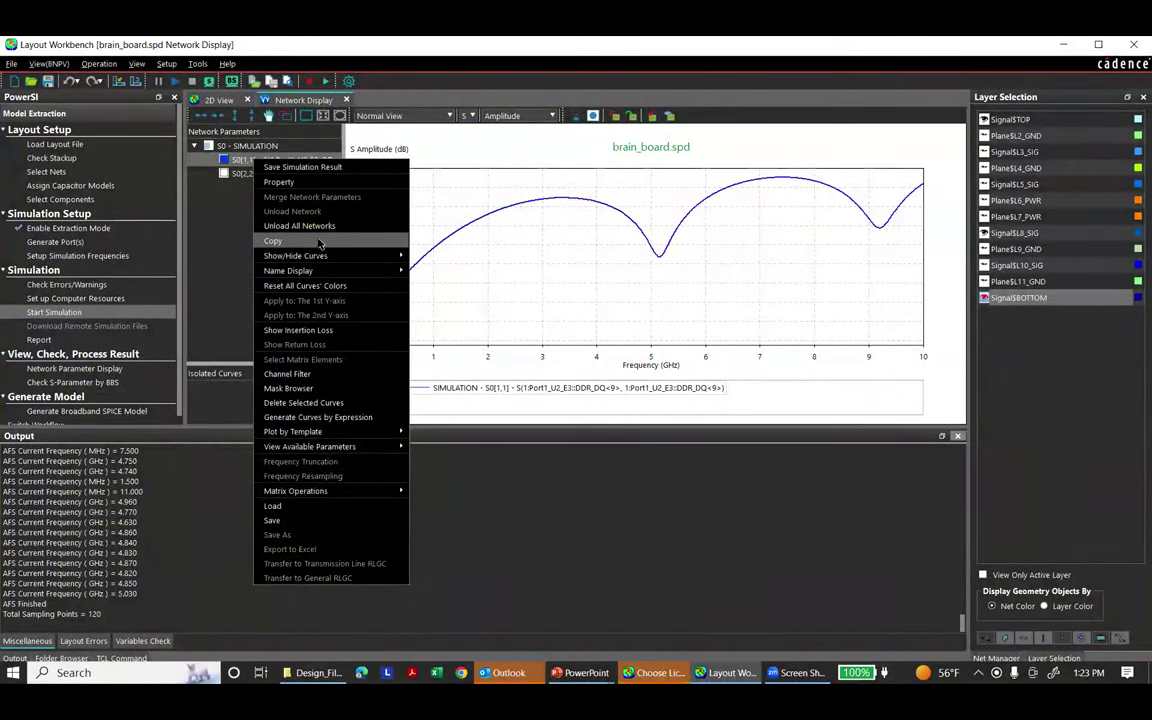
click(313, 182)
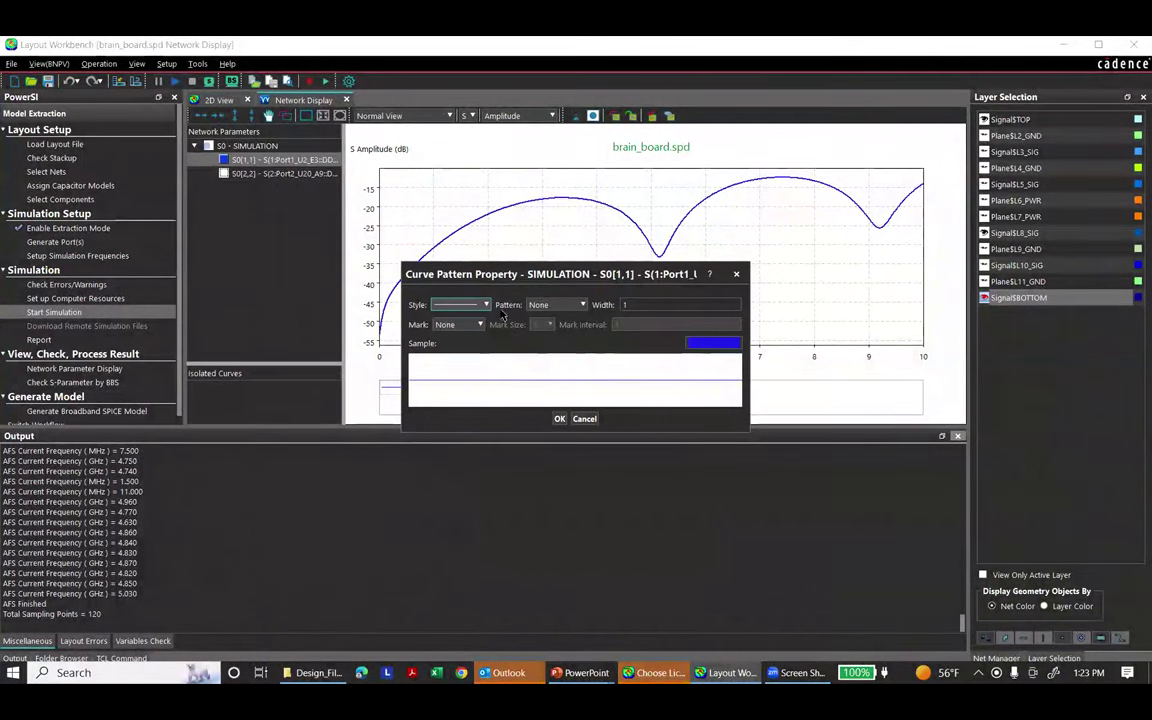
right_click(617, 305)
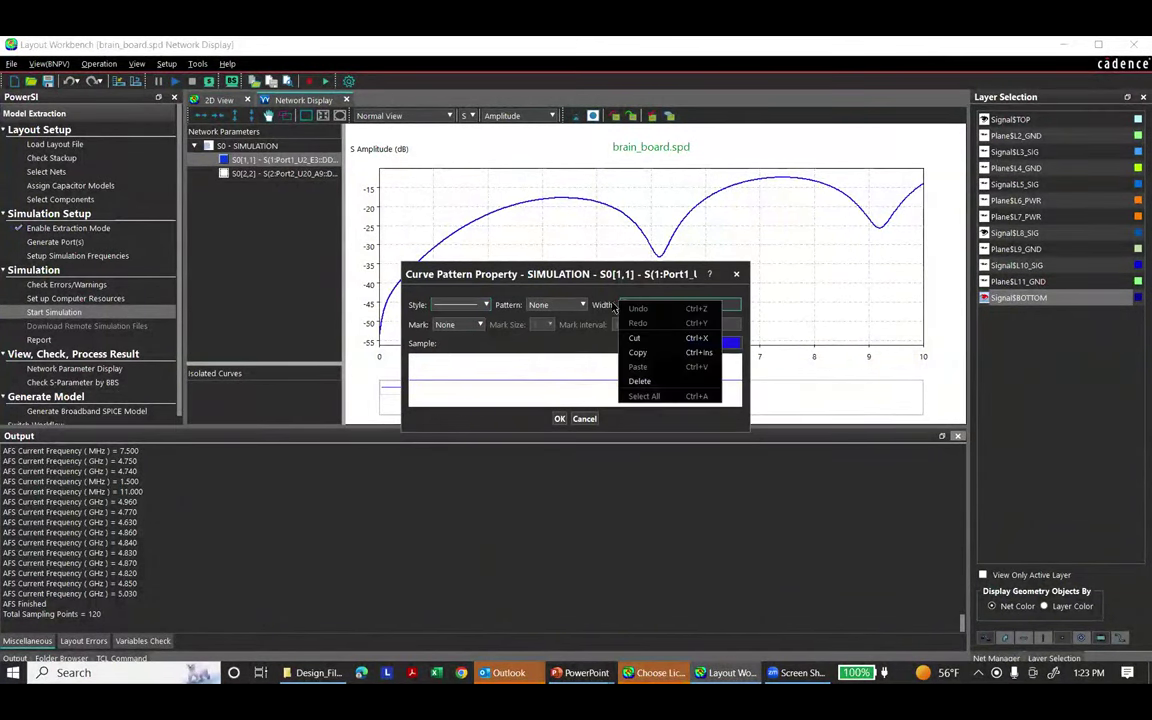
click(560, 418)
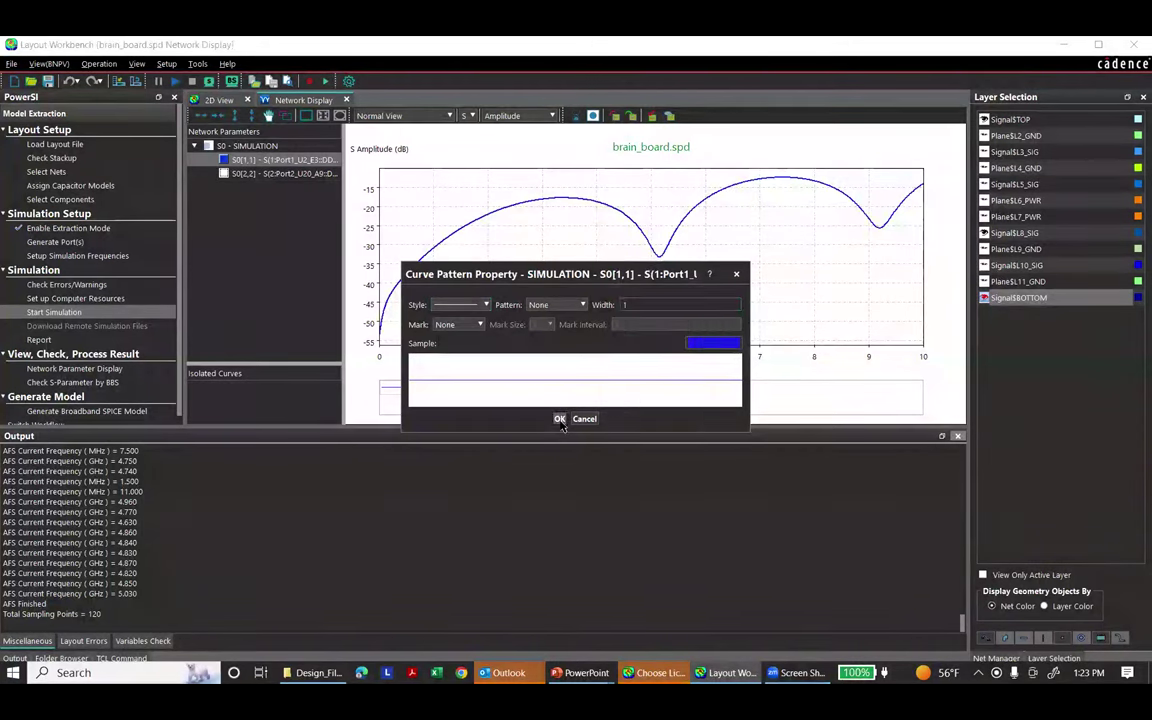
click(560, 418)
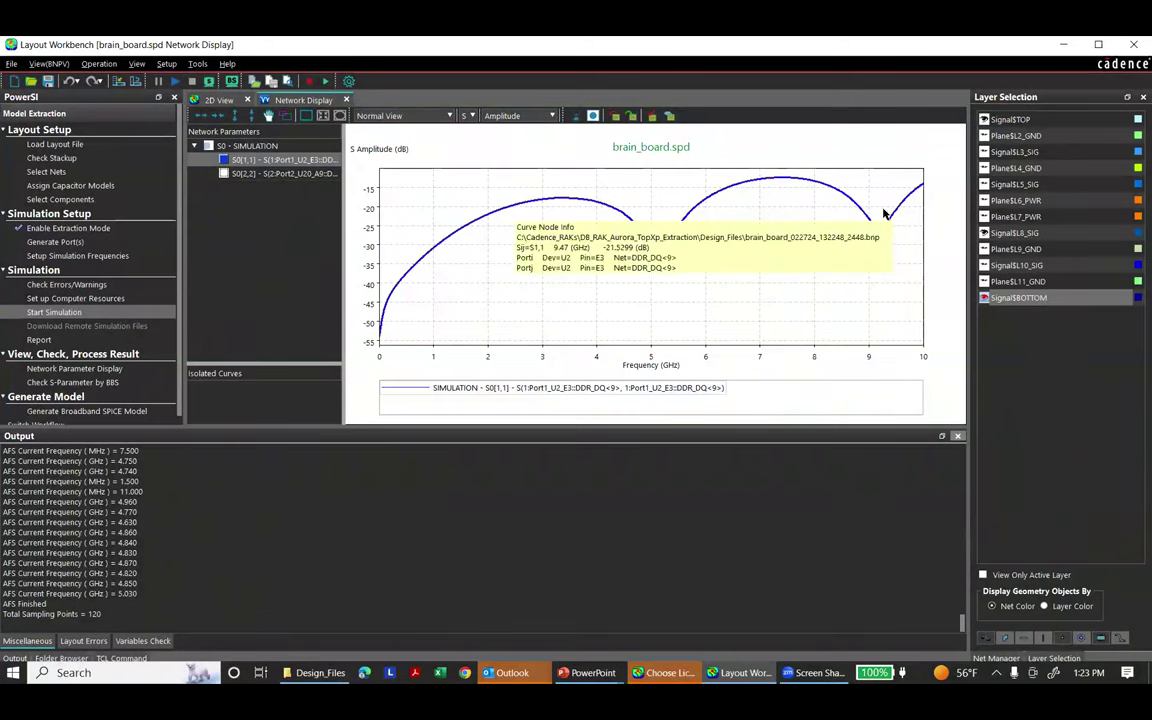
Filter the S0 simulation result to show Insertion Loss instead of Return Loss
right_click(244, 163)
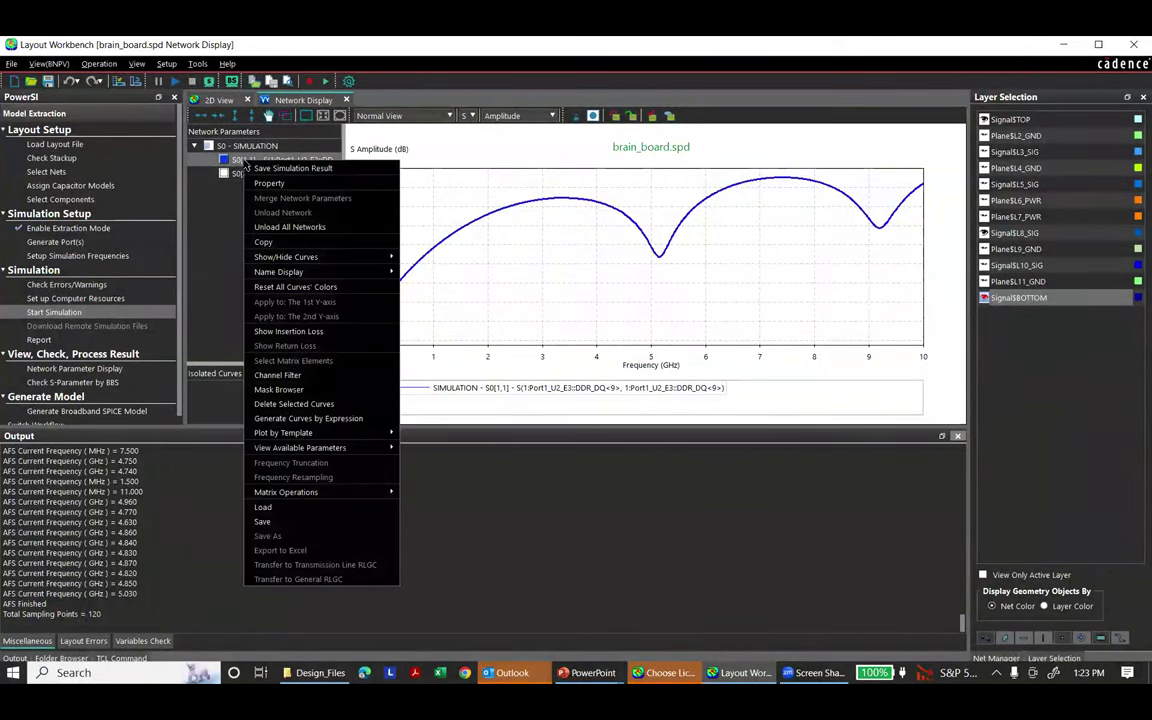
click(242, 146)
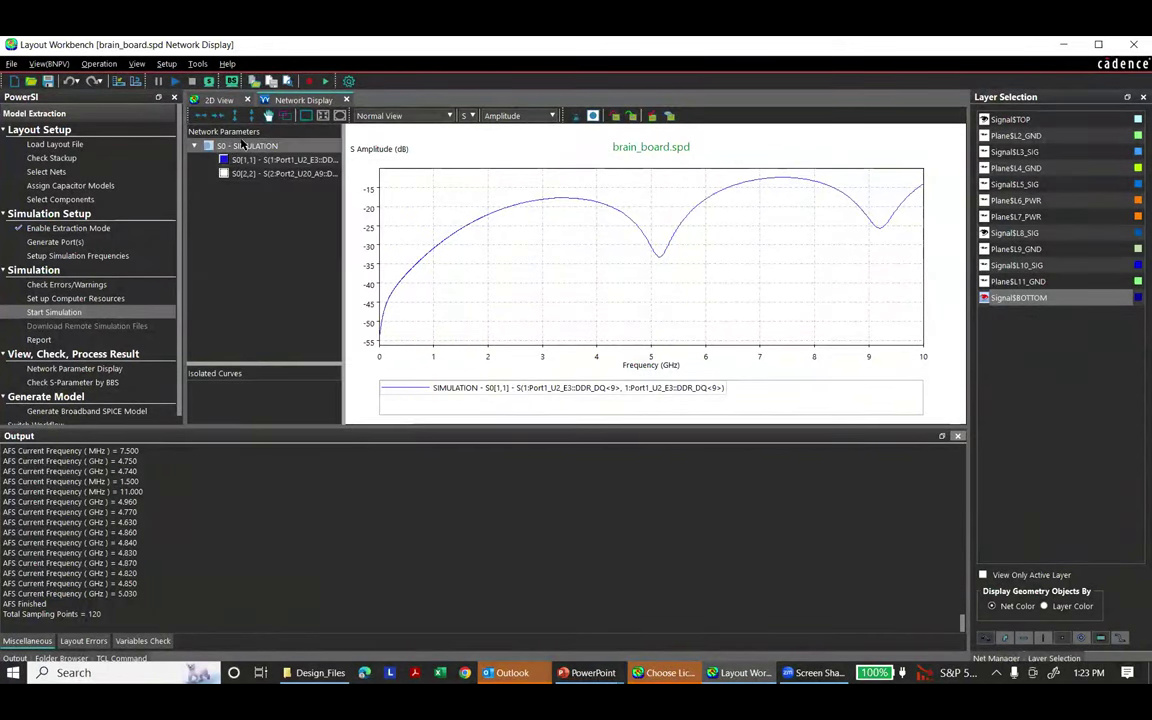
right_click(242, 146)
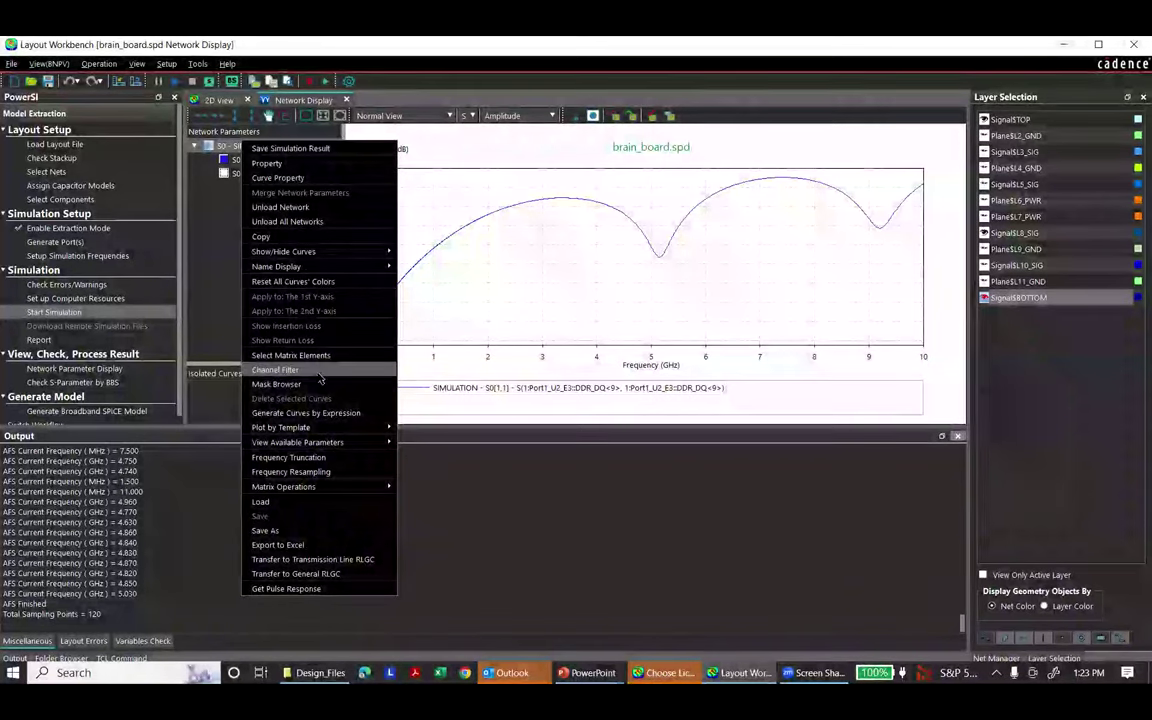
click(276, 370)
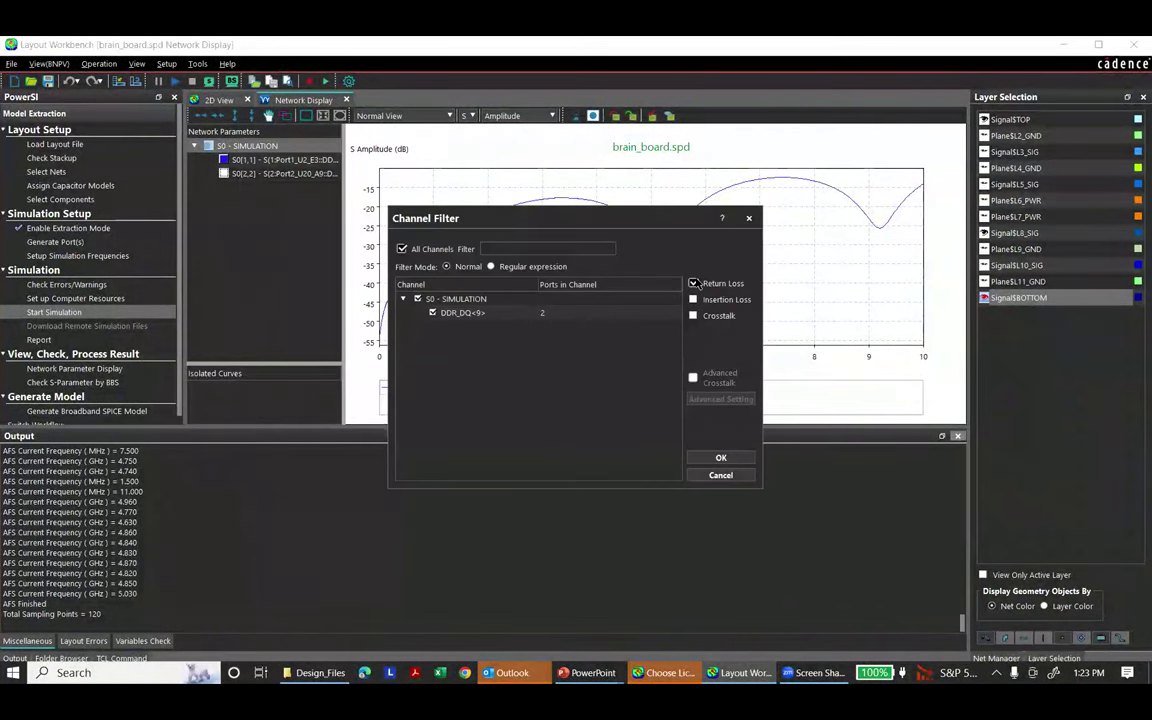
click(694, 283)
click(693, 299)
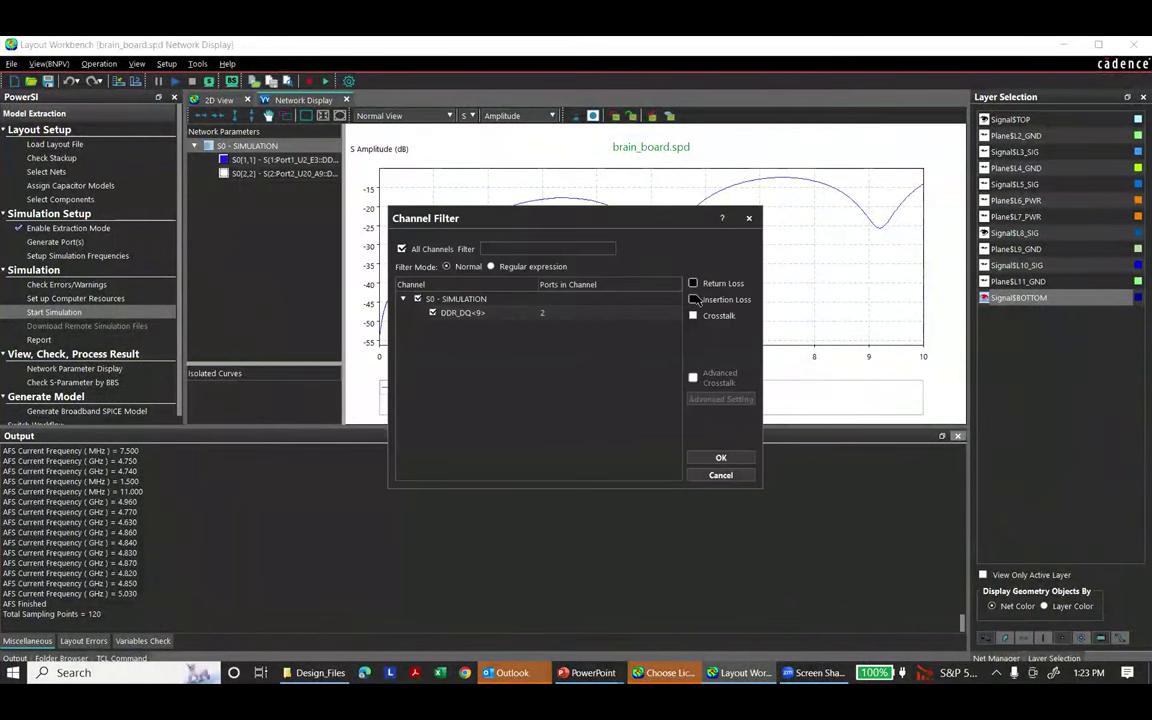
click(721, 457)
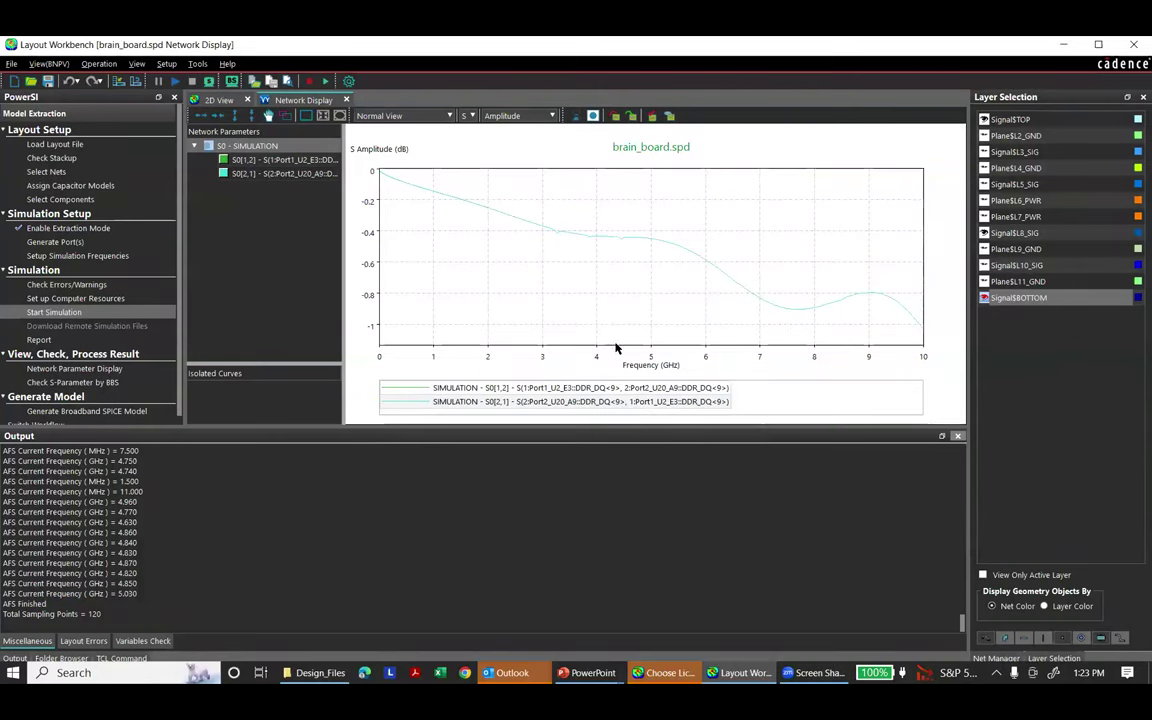
Give the S0[1,2] curve a line width of 5 and begin loading another results file
click(245, 160)
right_click(245, 160)
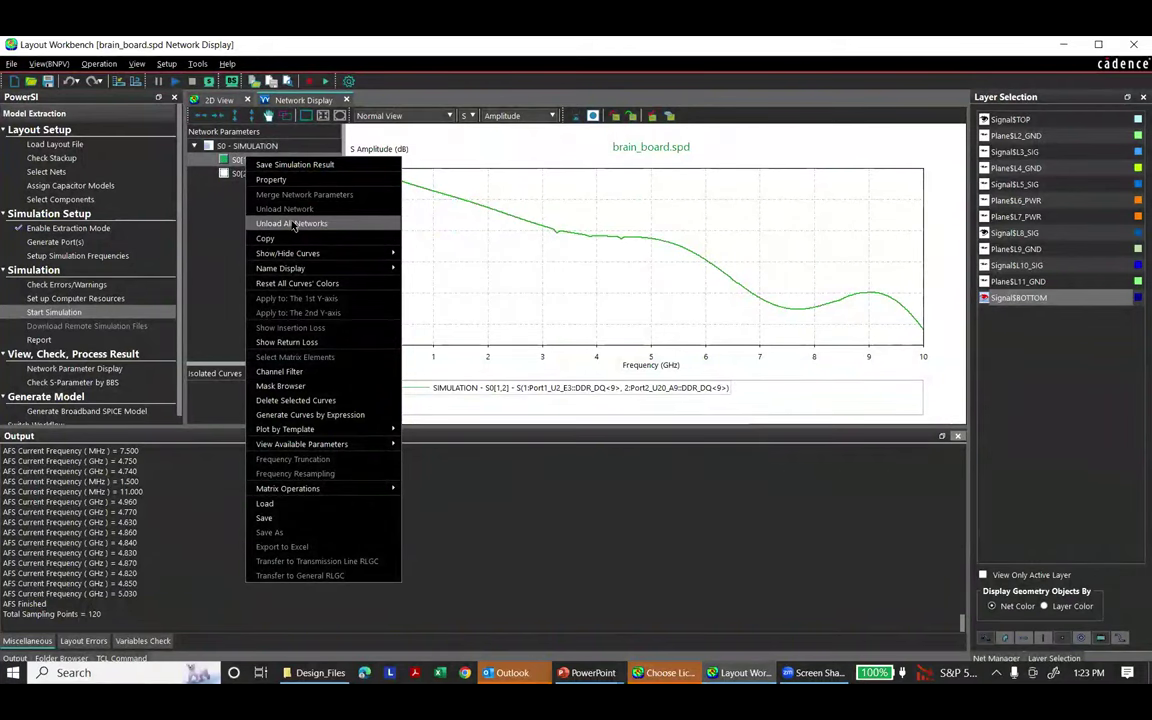
click(270, 179)
key(Tab)
key(Tab)
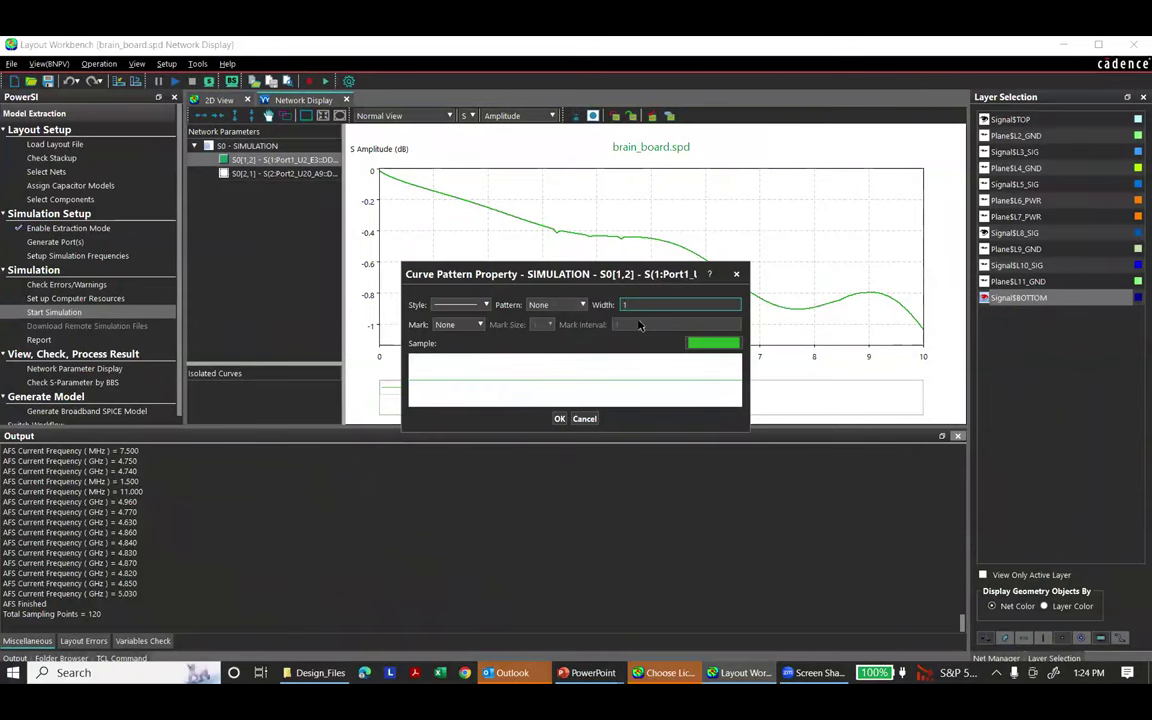
text(5)
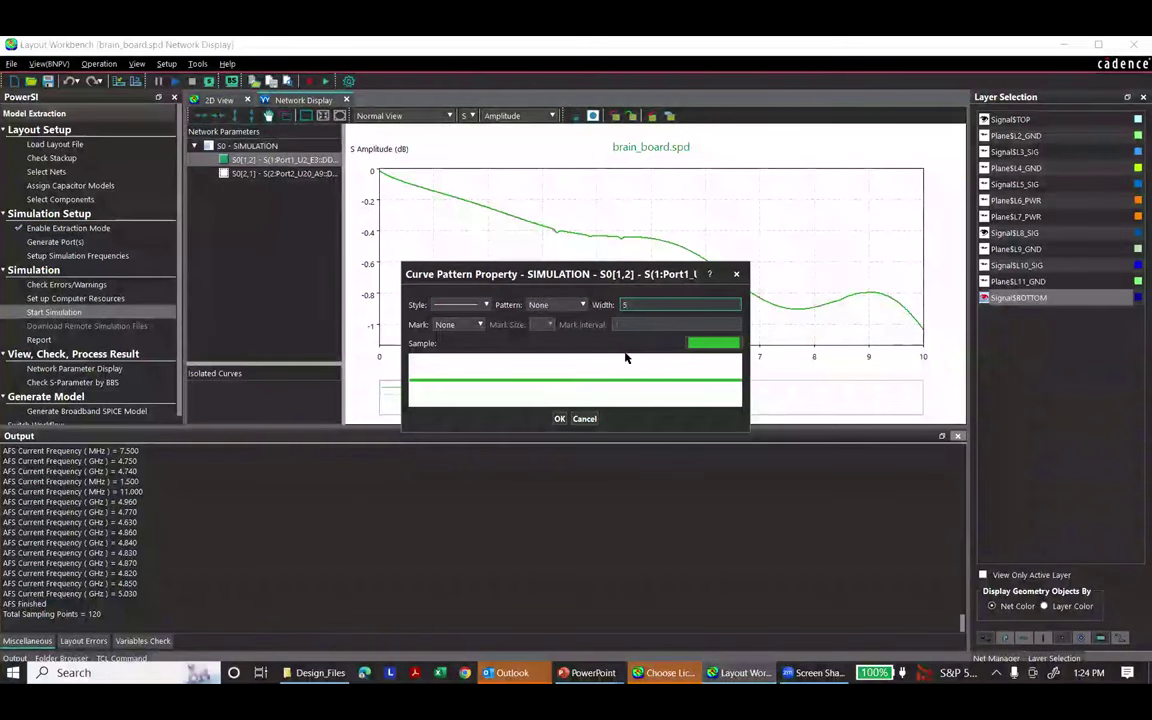
click(560, 419)
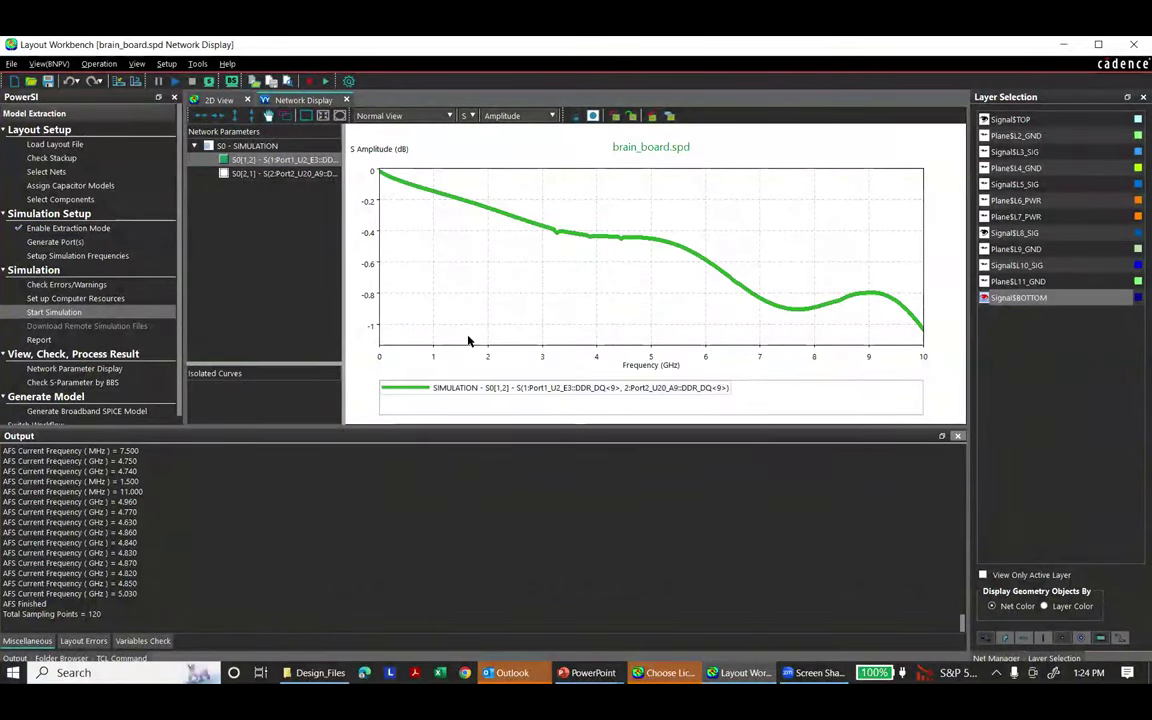
right_click(282, 244)
click(305, 263)
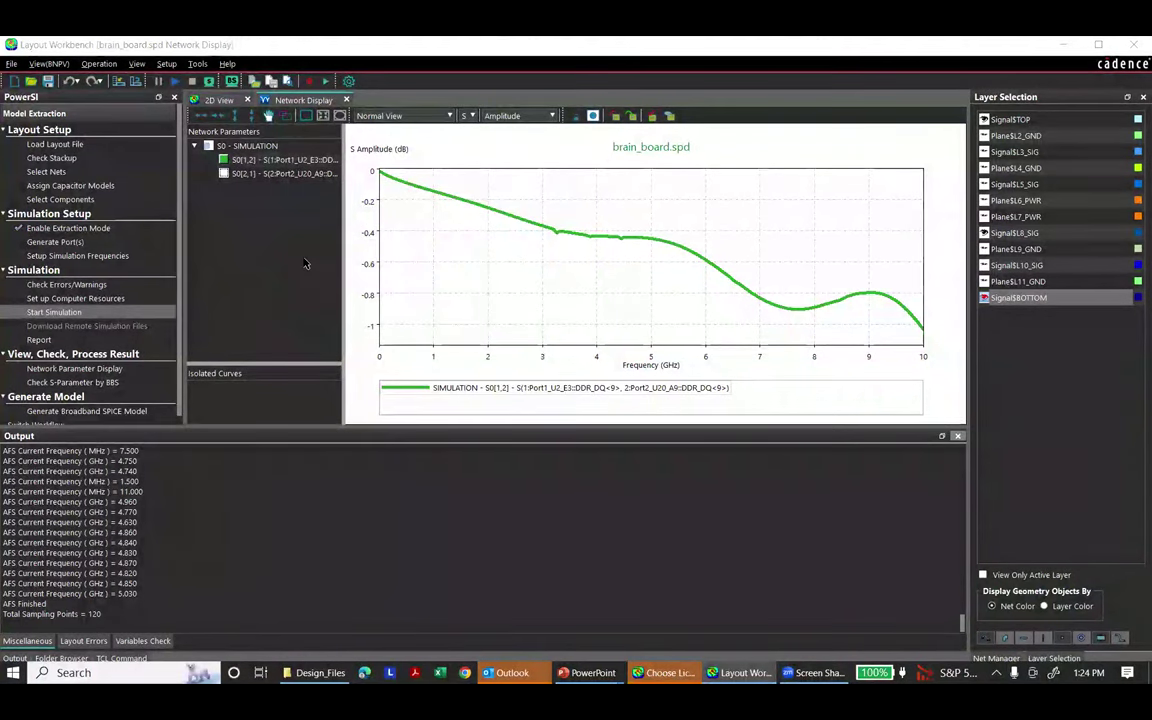
Load the brain_board_022724_125454_2448 results and filter S1 to Insertion Loss only
click(298, 208)
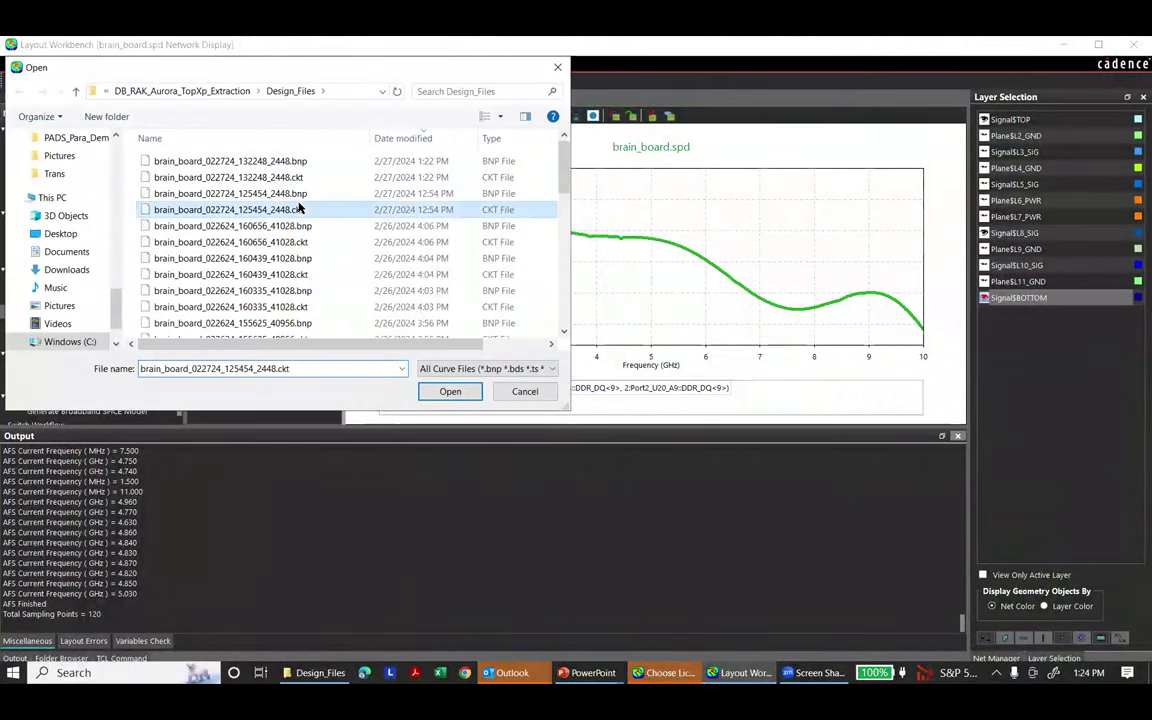
click(450, 391)
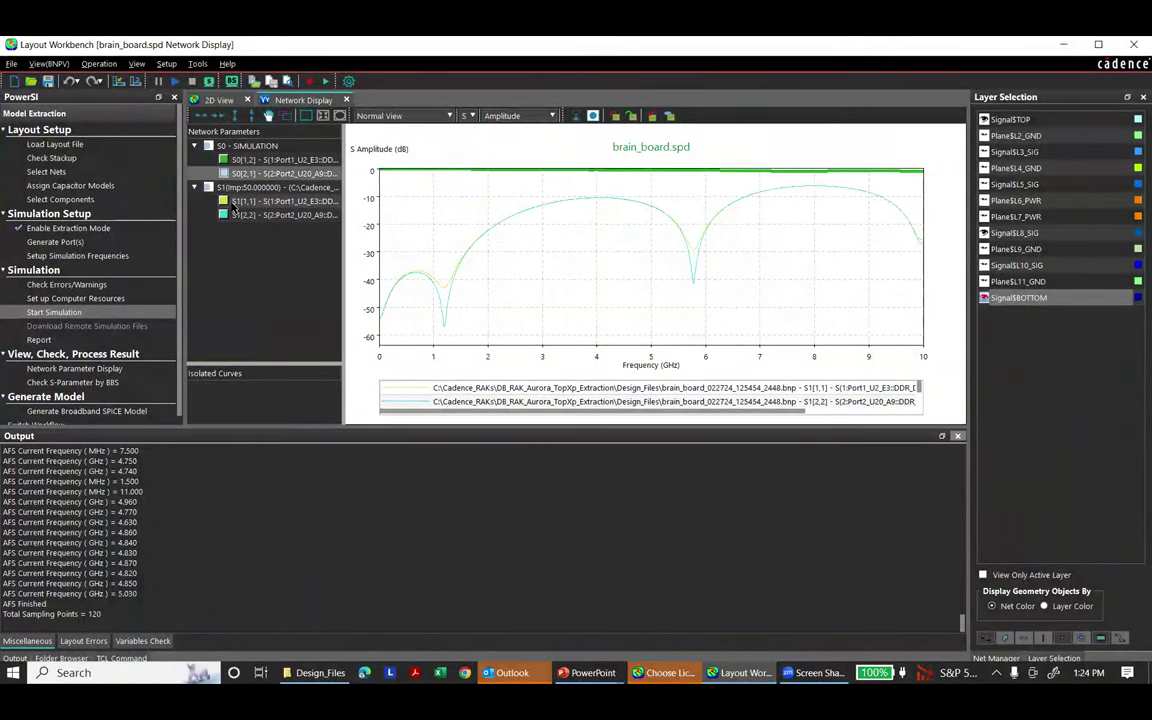
right_click(240, 187)
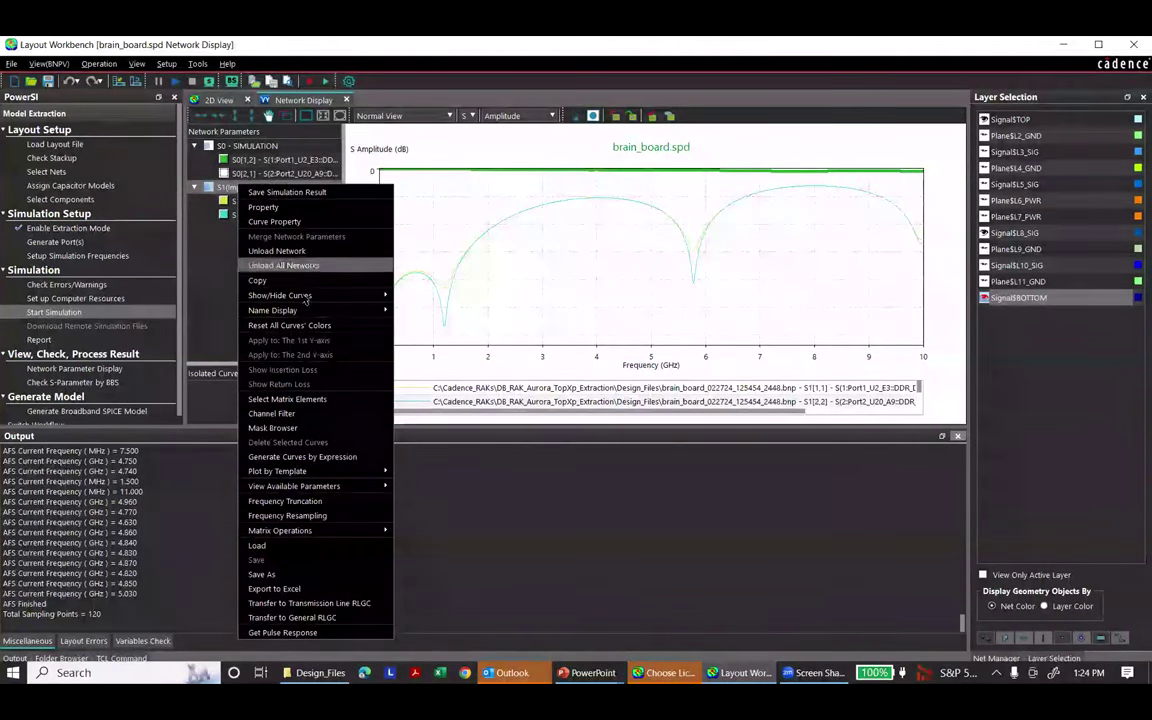
click(295, 413)
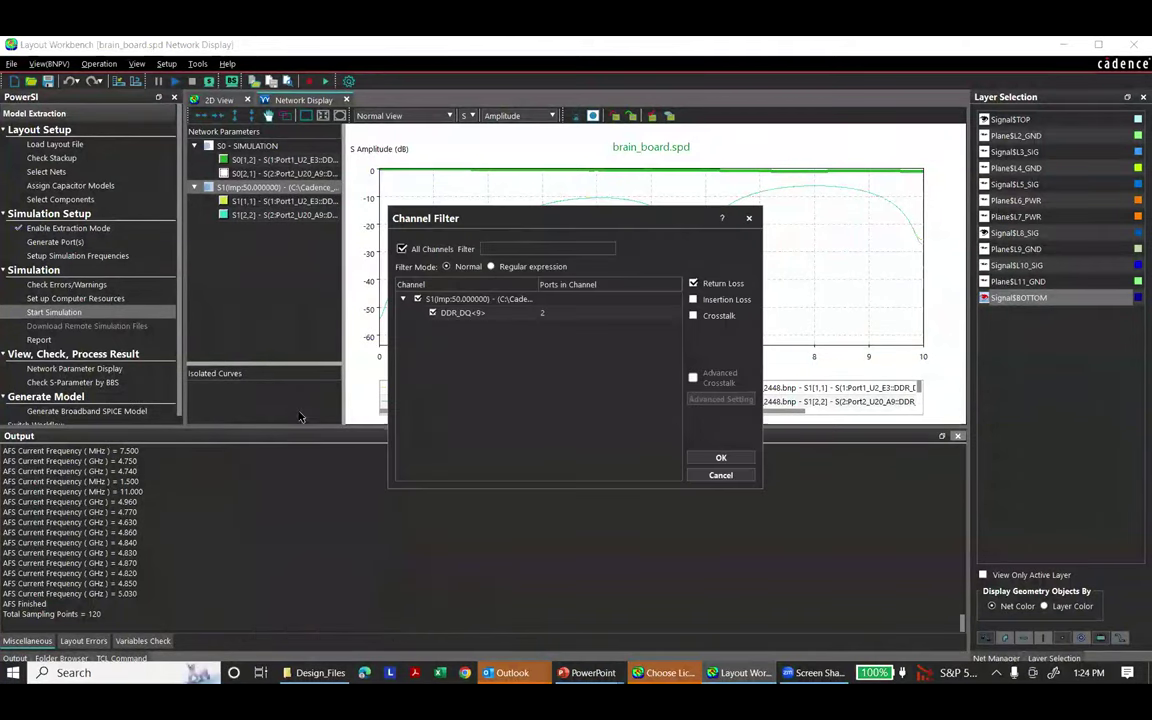
click(693, 283)
click(693, 299)
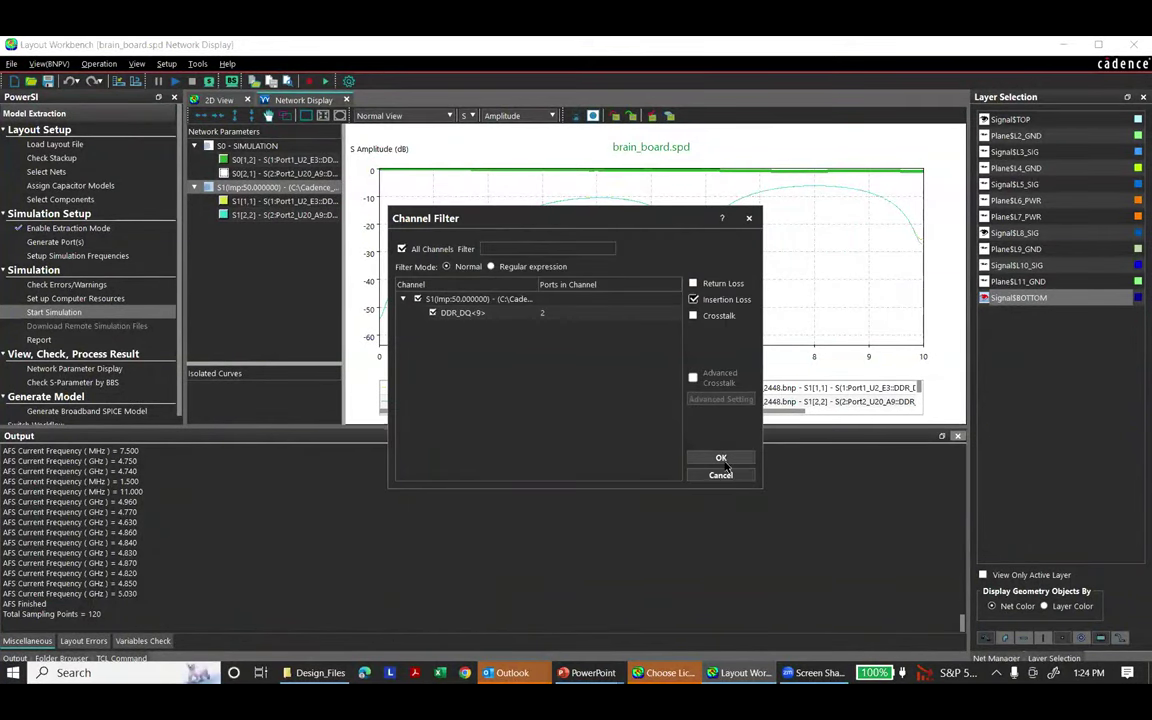
click(722, 461)
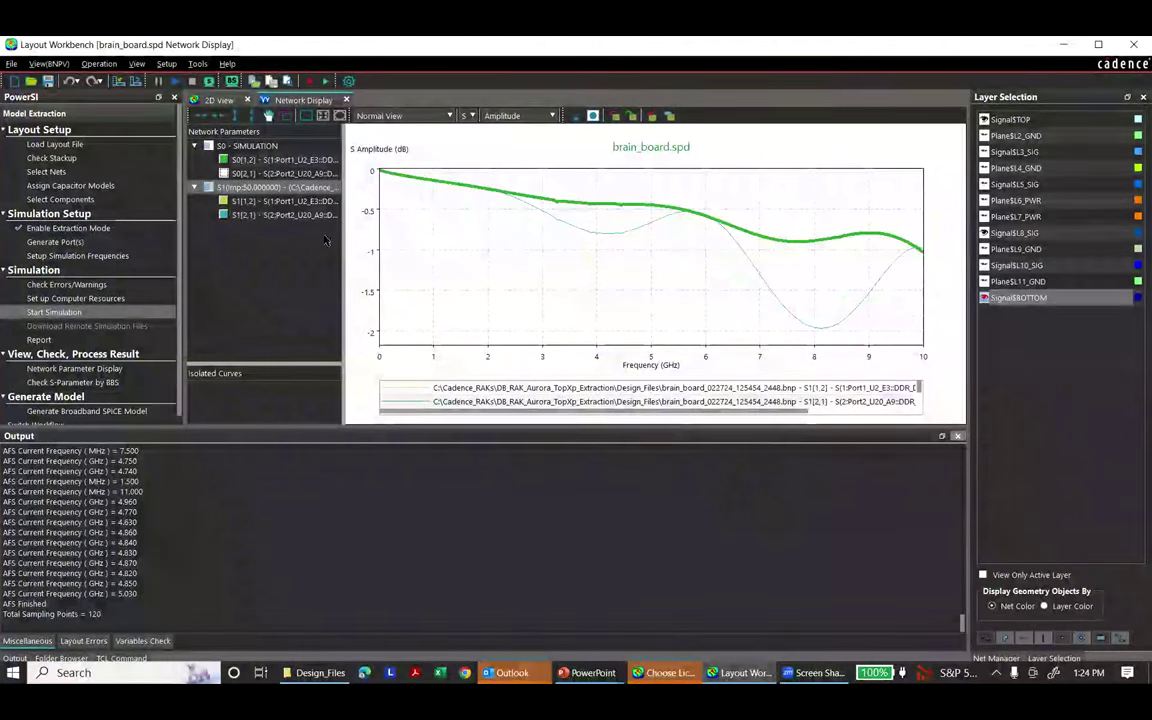
Hide S1[1,2] and set the S1[2,1] curve's line width to 5
click(222, 201)
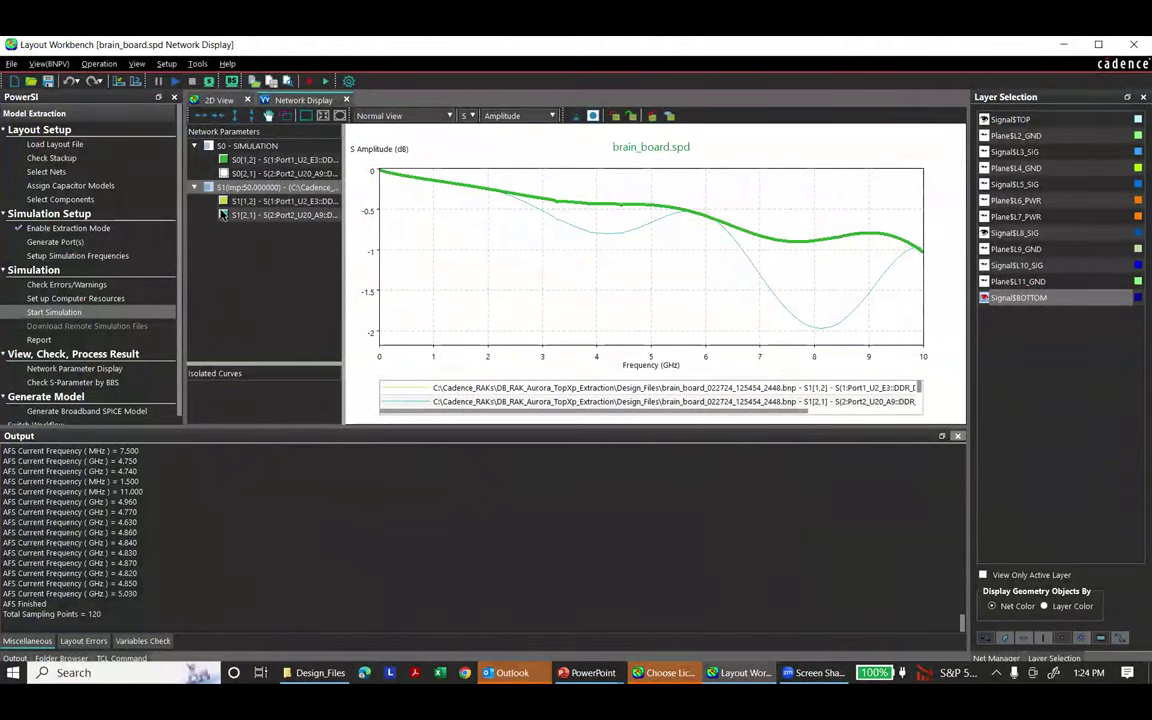
right_click(271, 215)
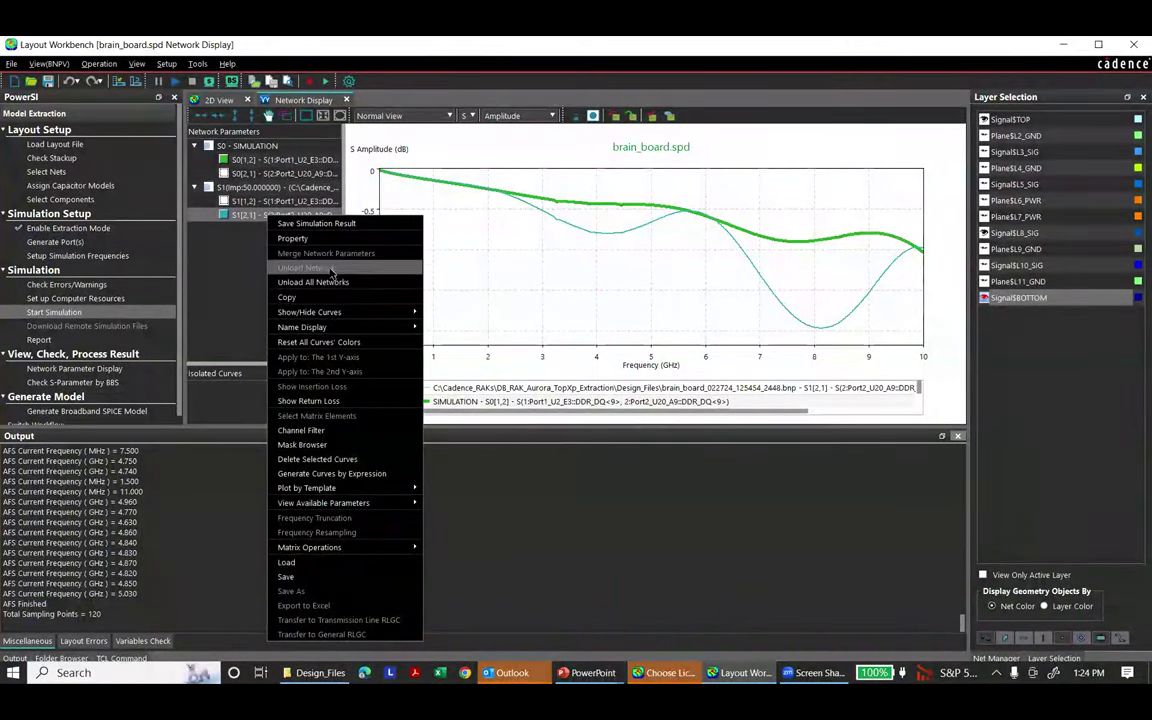
click(325, 243)
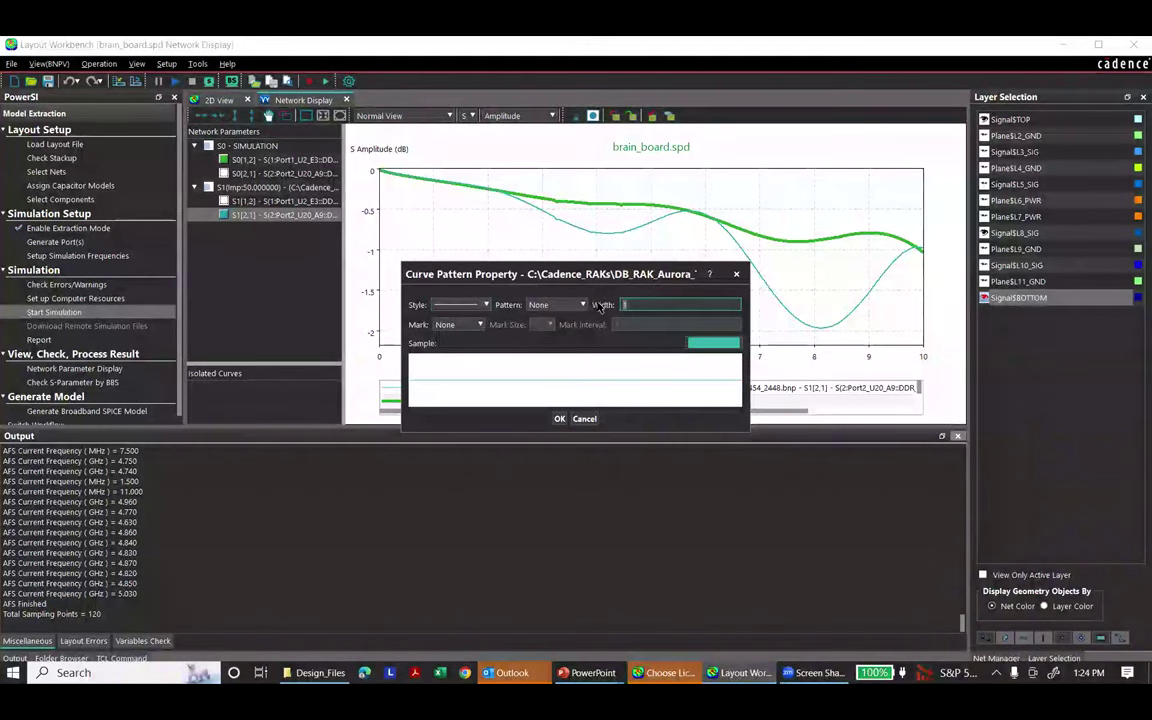
text(5)
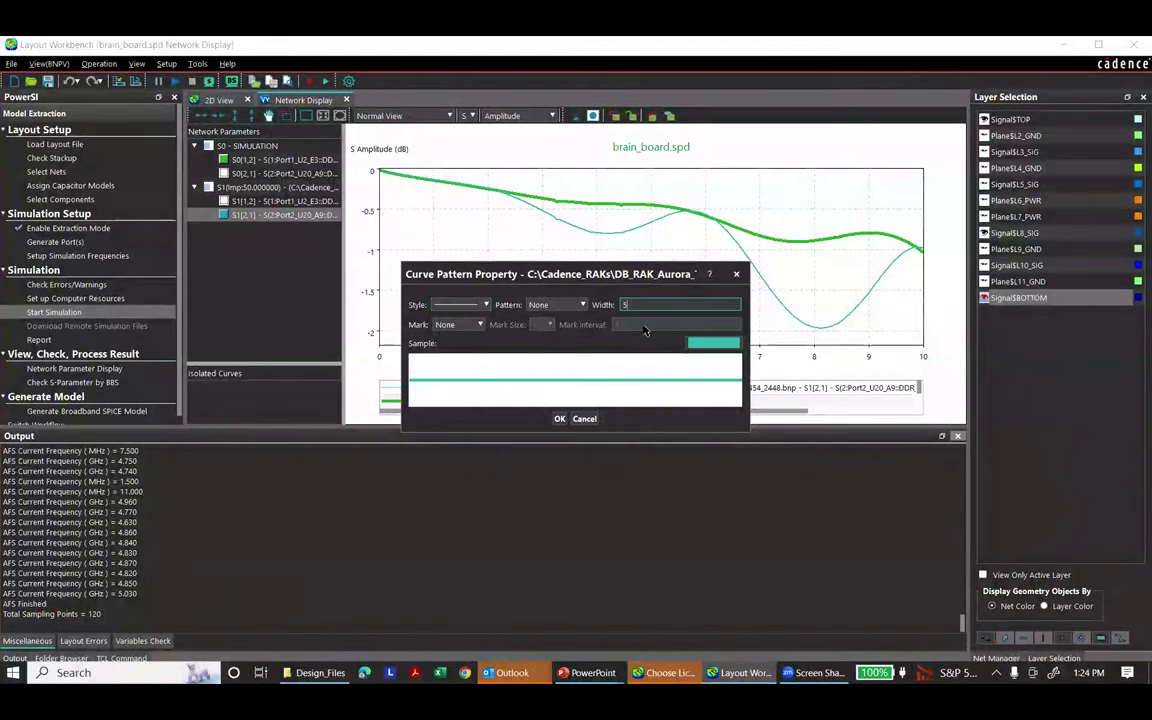
click(561, 419)
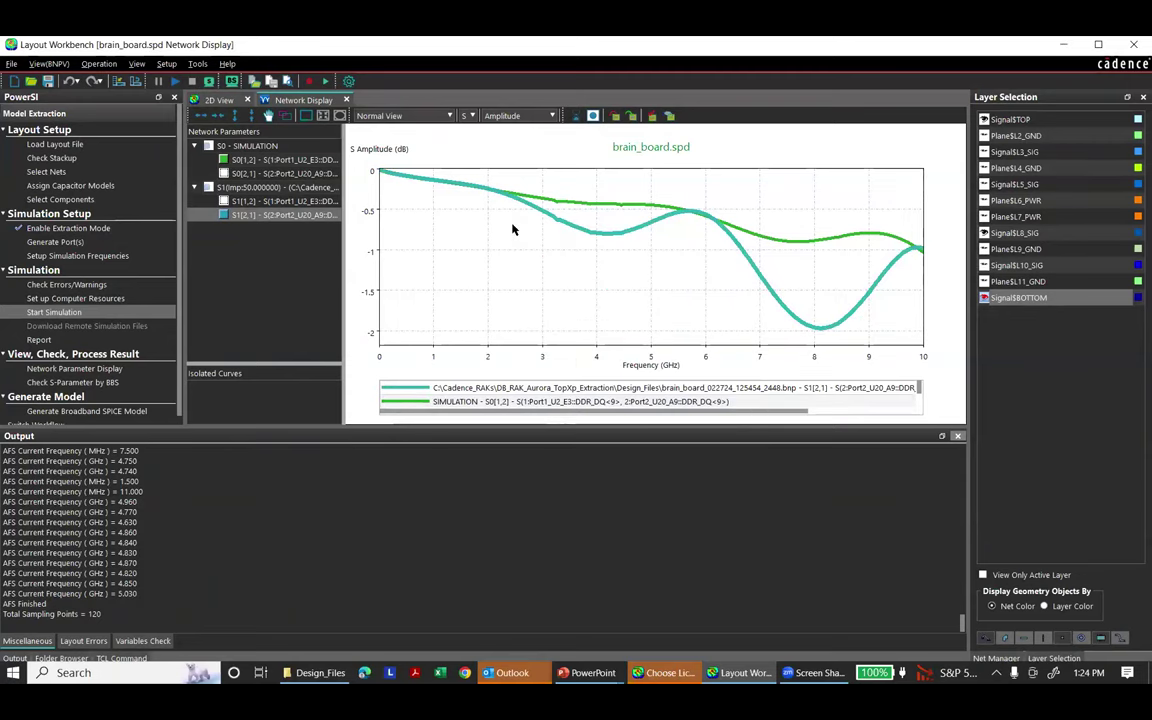
mouse_move(628, 236)
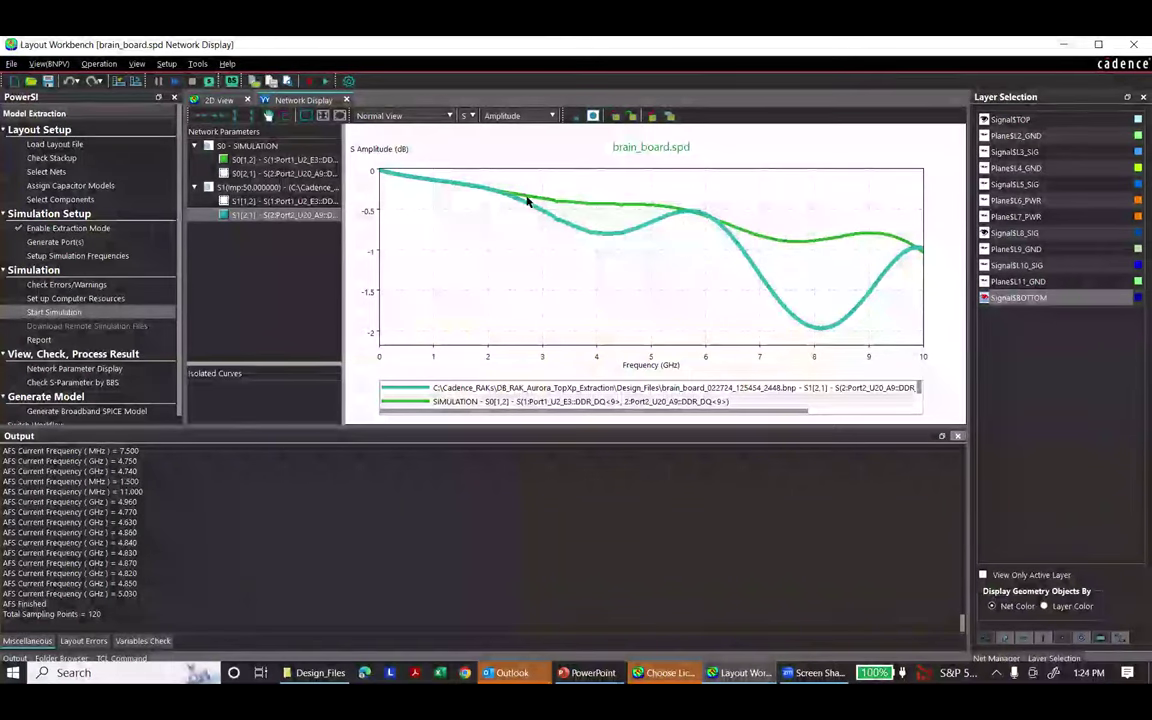
click(865, 233)
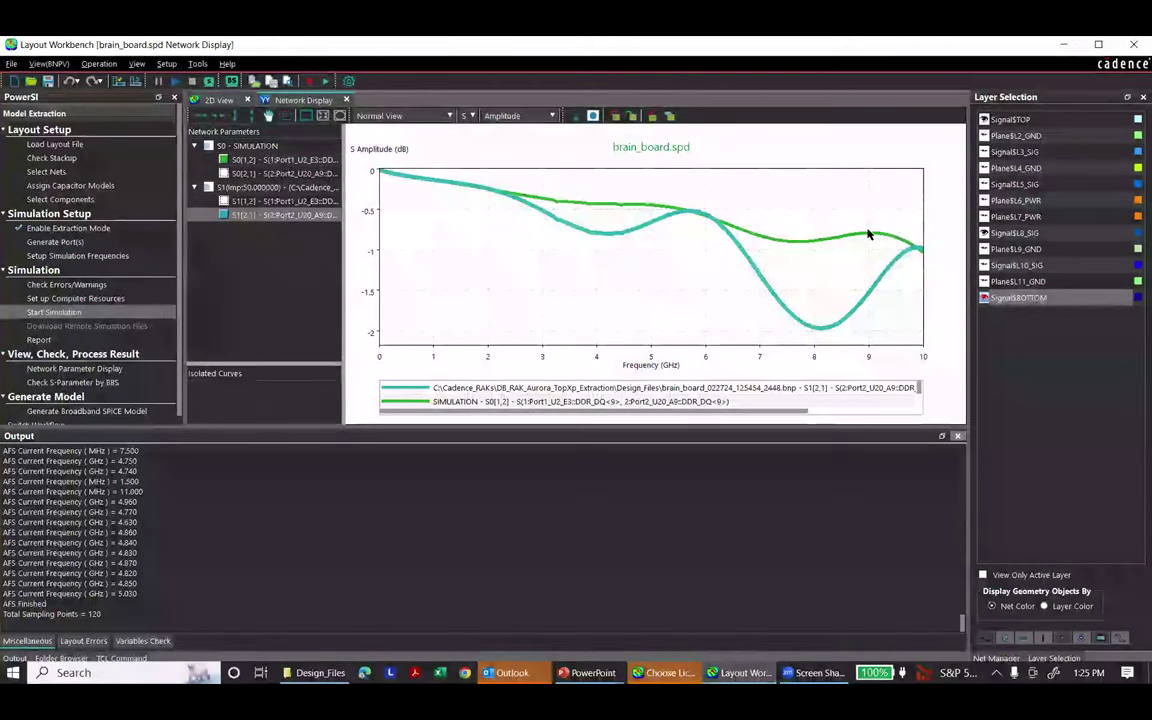
key(alt+Tab)
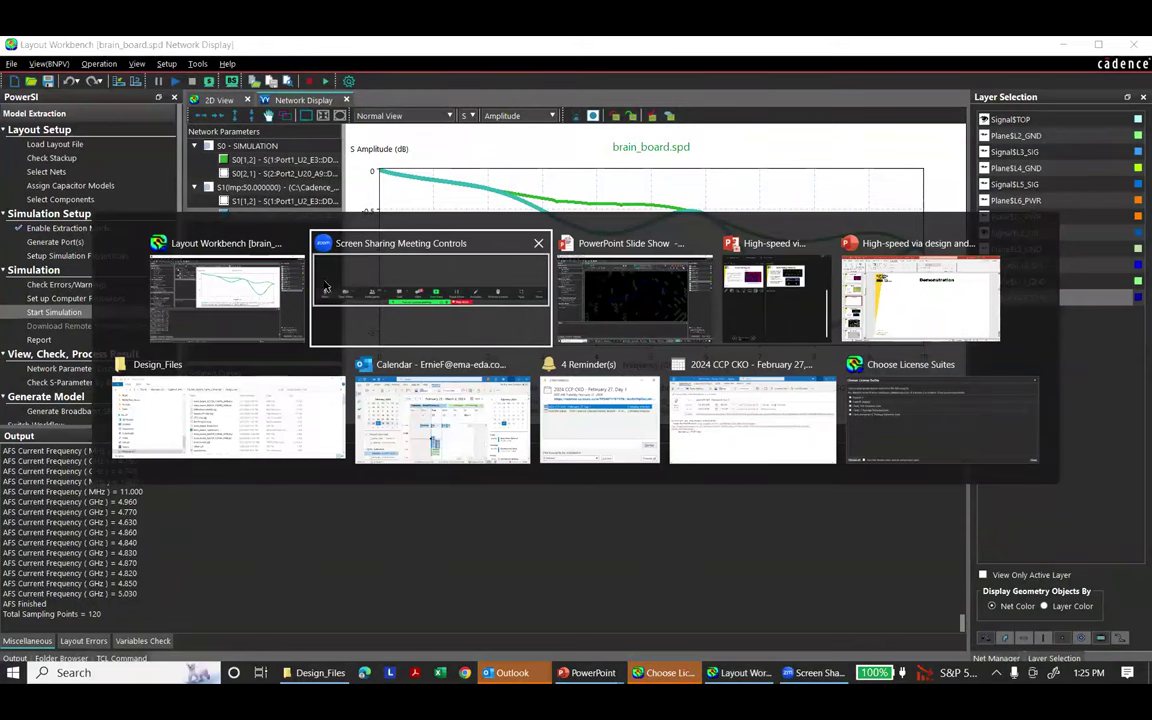
click(289, 295)
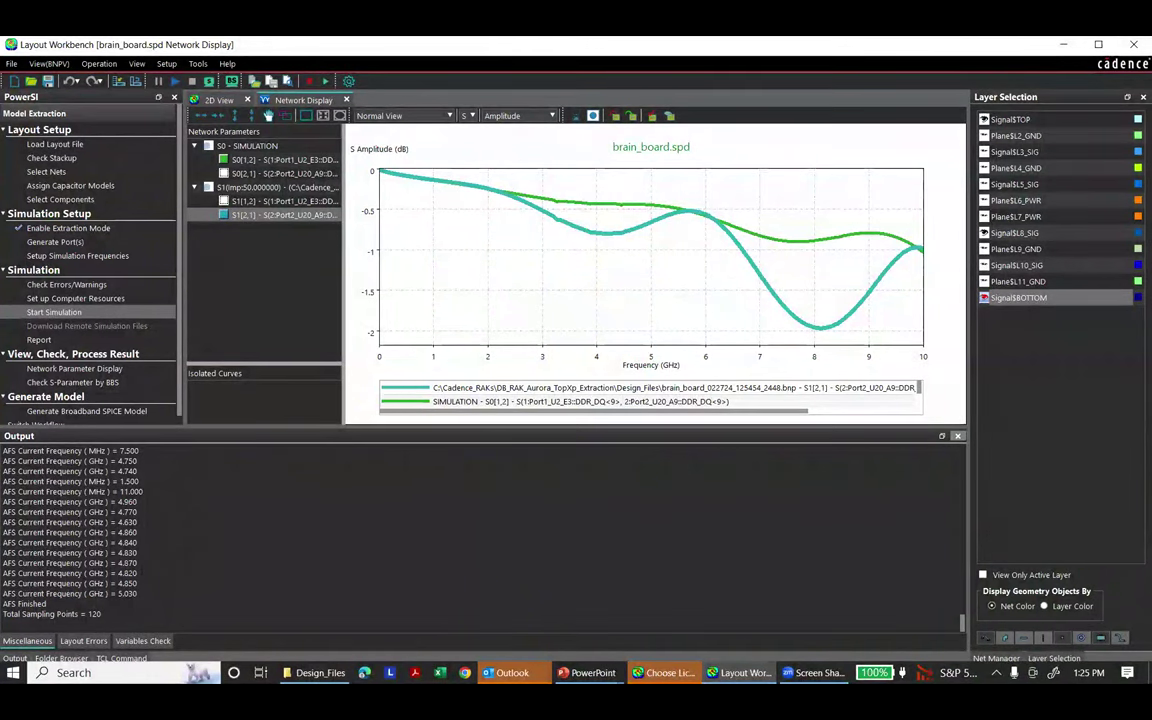
key(alt+Tab)
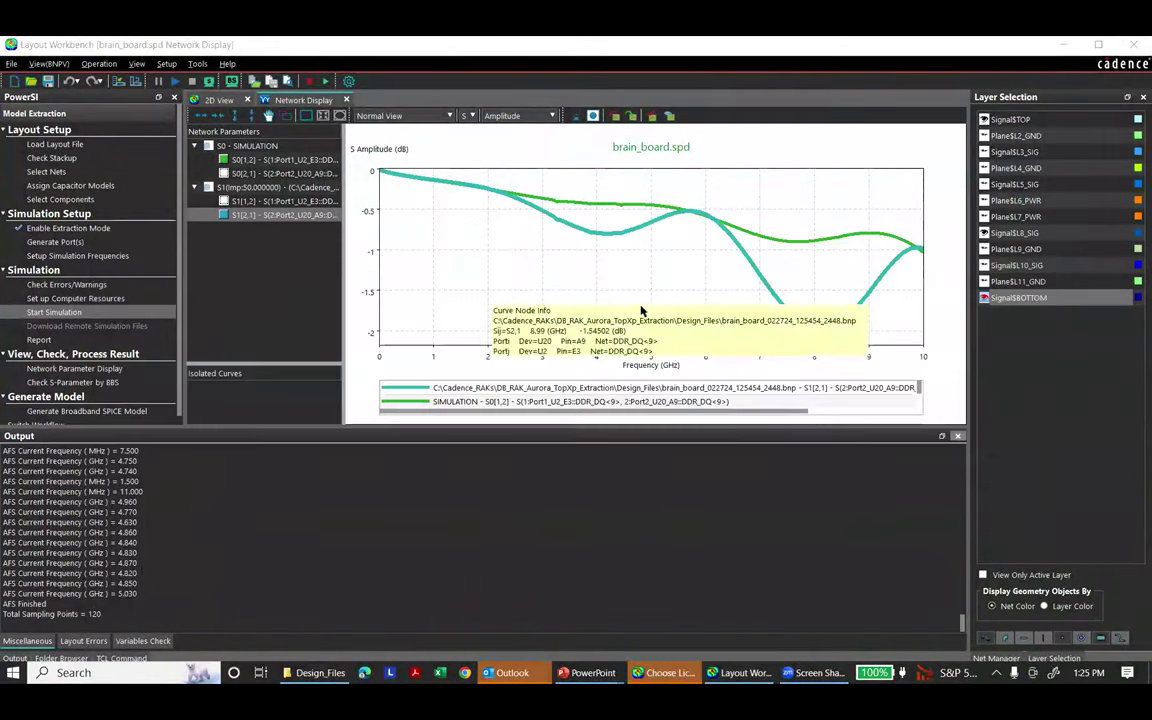